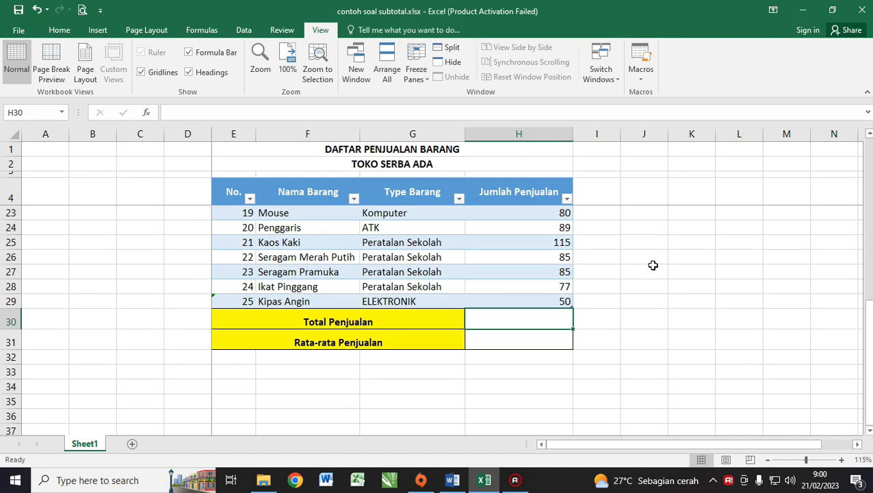
- Look through the sales table from row 5 down to the Total Penjualan and Rata-rata Penjualan rows
{"action": "left_click", "coordinate": [653, 266]}
{"action": "left_click", "coordinate": [691, 244]}
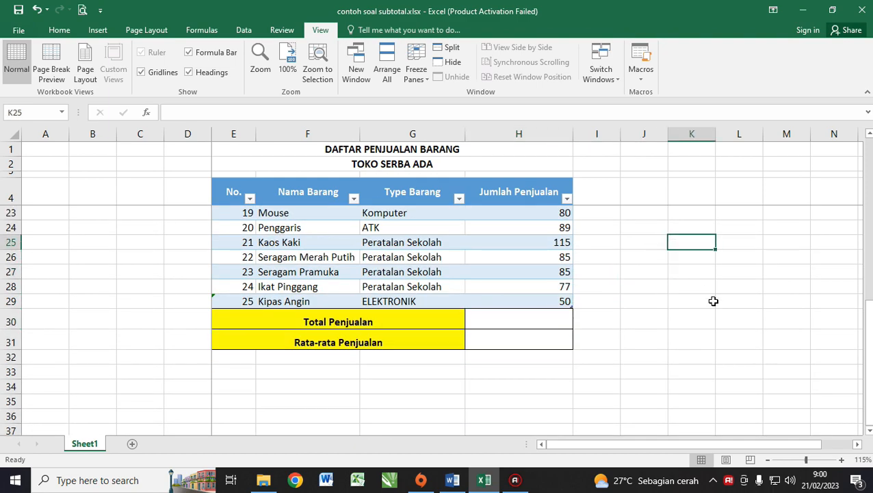
{"action": "scroll", "coordinate": [635, 303], "scroll_direction": "up", "scroll_amount": 6}
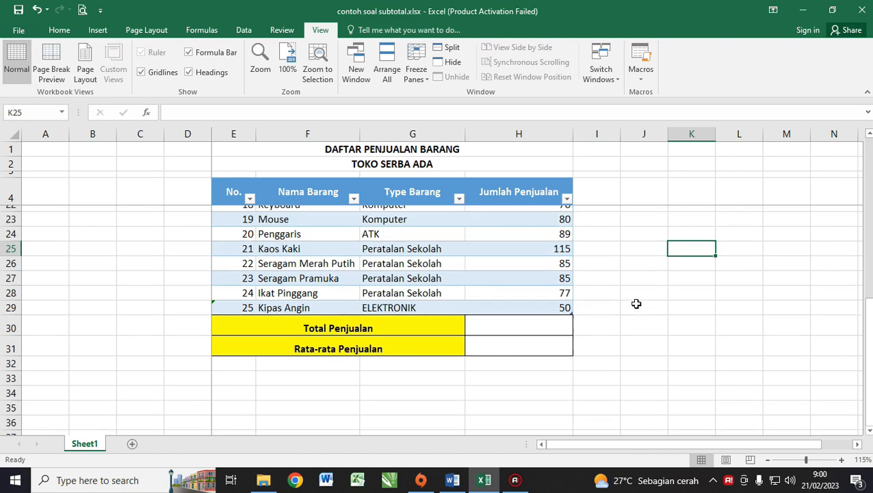
{"action": "scroll", "coordinate": [636, 303], "scroll_direction": "down", "scroll_amount": 4}
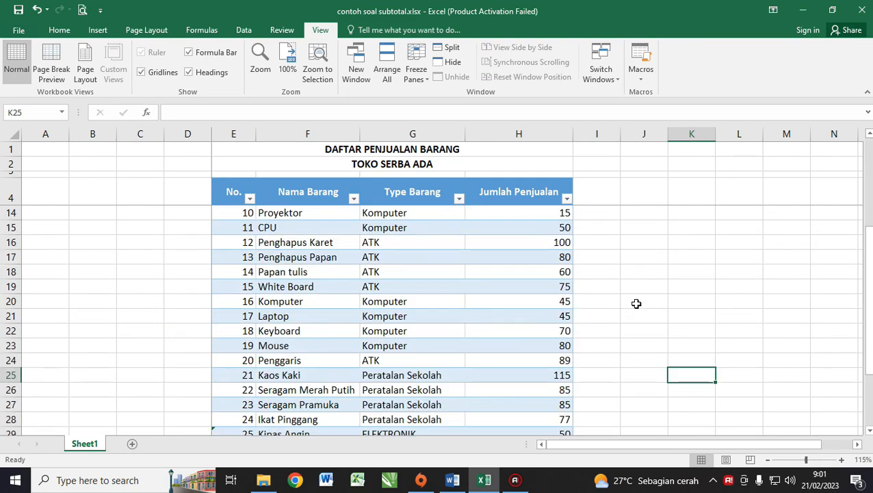
{"action": "scroll", "coordinate": [637, 303], "scroll_direction": "up", "scroll_amount": 4}
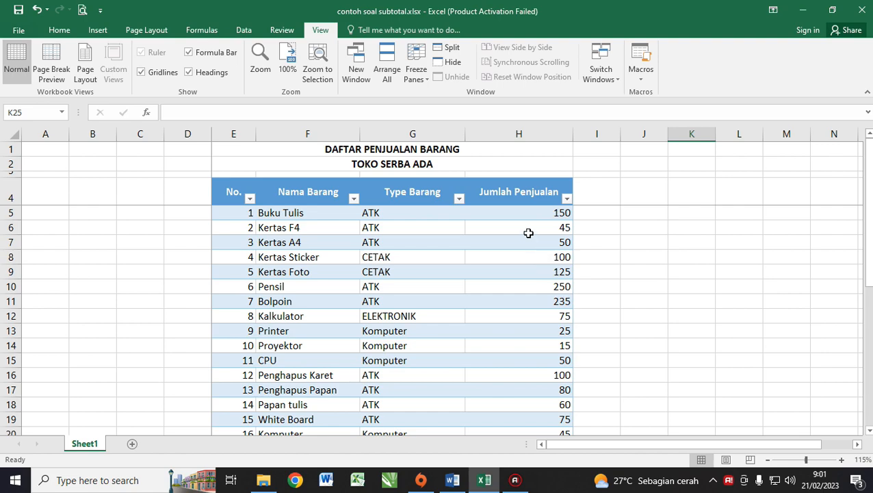
{"action": "scroll", "coordinate": [675, 278], "scroll_direction": "down", "scroll_amount": 6}
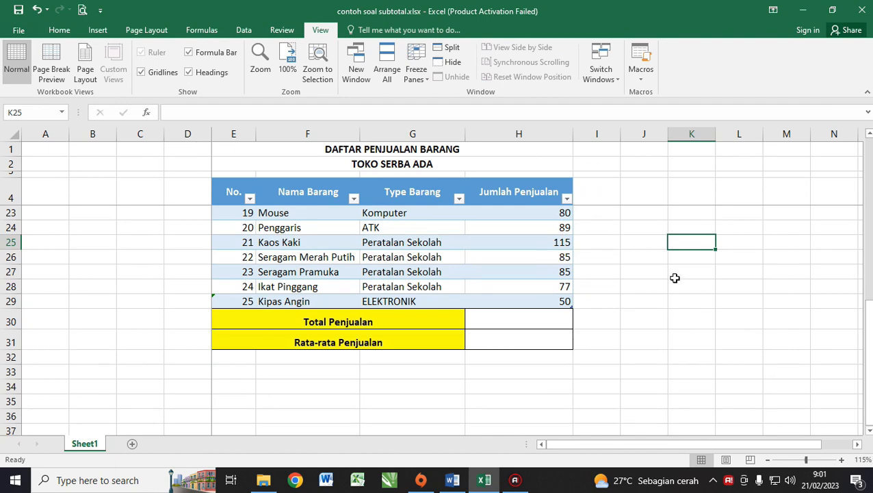
{"action": "left_click", "coordinate": [646, 317]}
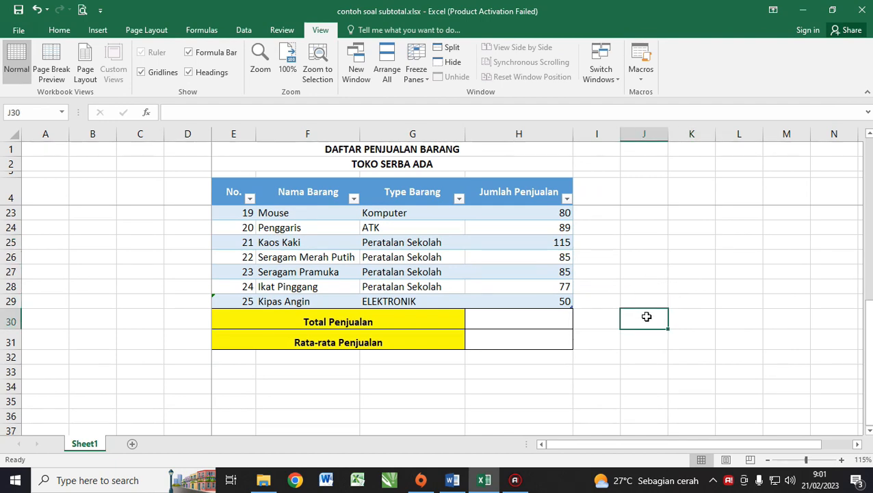
{"action": "left_click", "coordinate": [555, 319]}
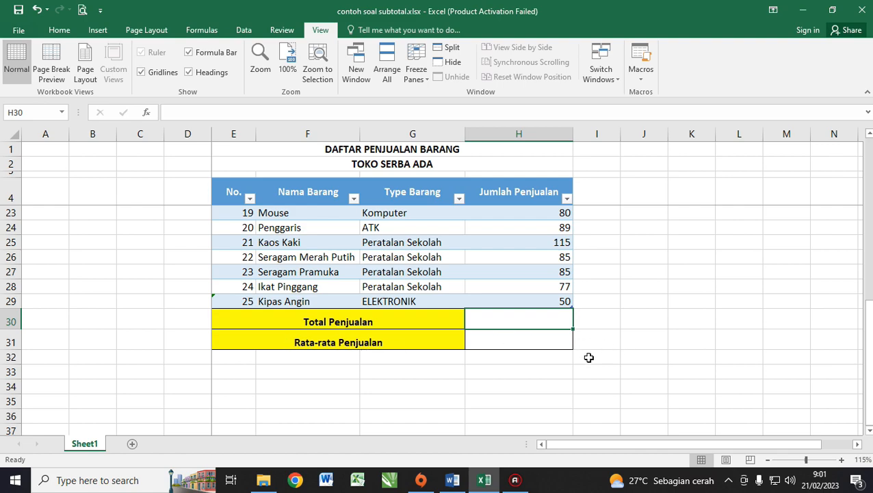
{"action": "scroll", "coordinate": [551, 360], "scroll_direction": "up", "scroll_amount": 5}
{"action": "scroll", "coordinate": [551, 311], "scroll_direction": "down", "scroll_amount": 5}
{"action": "scroll", "coordinate": [637, 352], "scroll_direction": "up", "scroll_amount": 6}
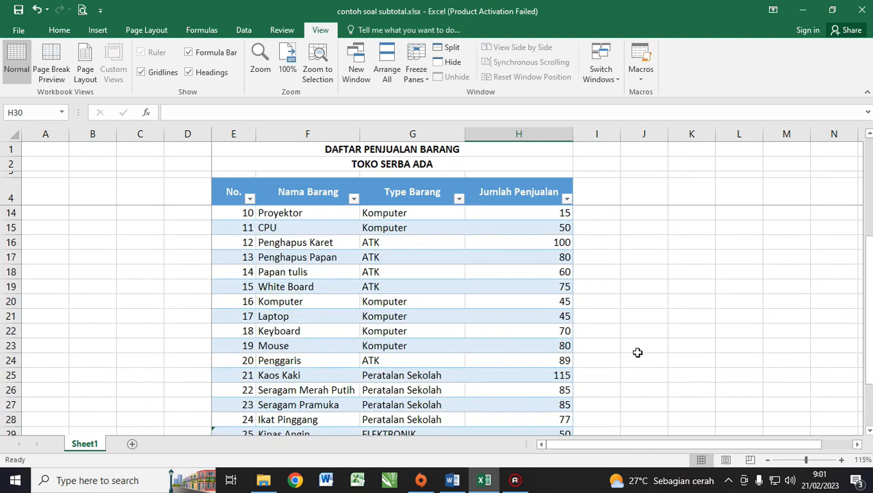
{"action": "scroll", "coordinate": [637, 352], "scroll_direction": "down", "scroll_amount": 7}
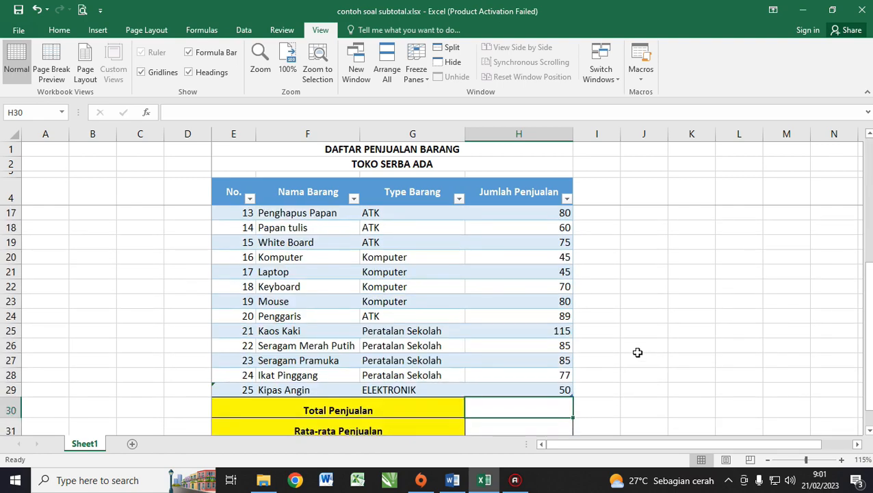
{"action": "left_click", "coordinate": [539, 291]}
{"action": "left_click", "coordinate": [539, 275]}
{"action": "scroll", "coordinate": [628, 297], "scroll_direction": "up", "scroll_amount": 1}
{"action": "scroll", "coordinate": [628, 297], "scroll_direction": "up", "scroll_amount": 7}
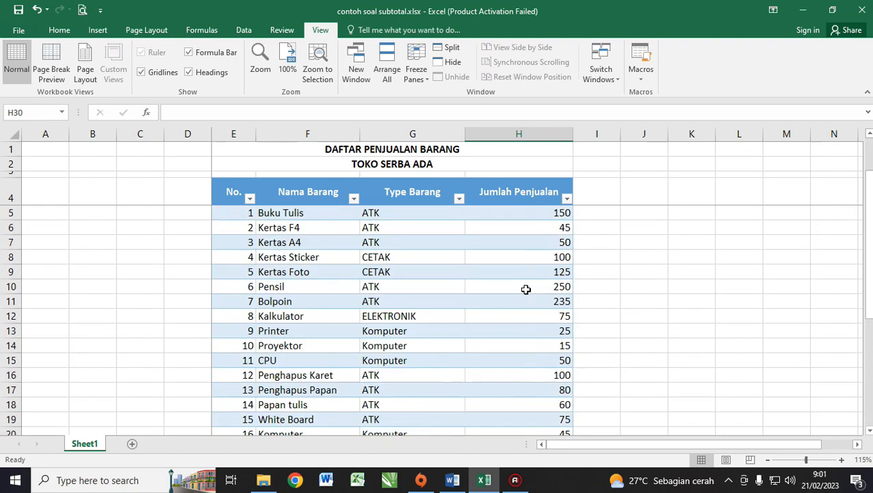
{"action": "scroll", "coordinate": [538, 302], "scroll_direction": "down", "scroll_amount": 6}
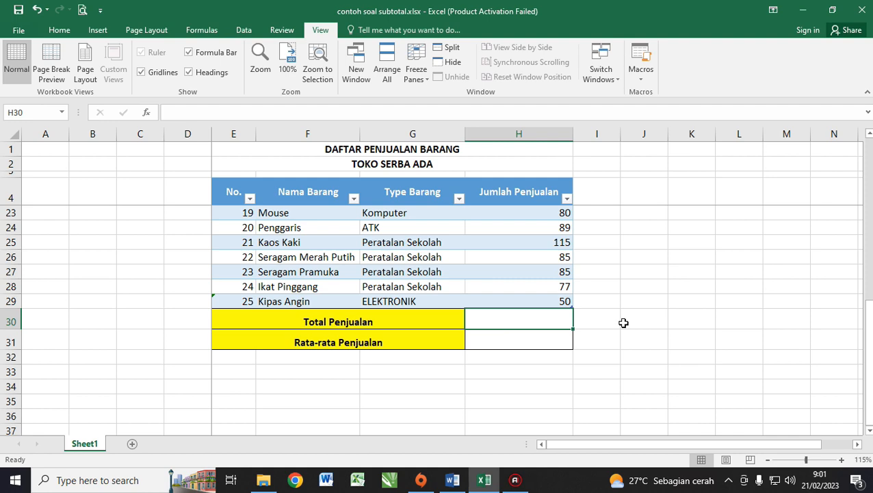
- Enter a SUM formula in H30 beside Total Penjualan, covering the table's whole Jumlah Penjualan column without its header
{"action": "type", "text": "="}
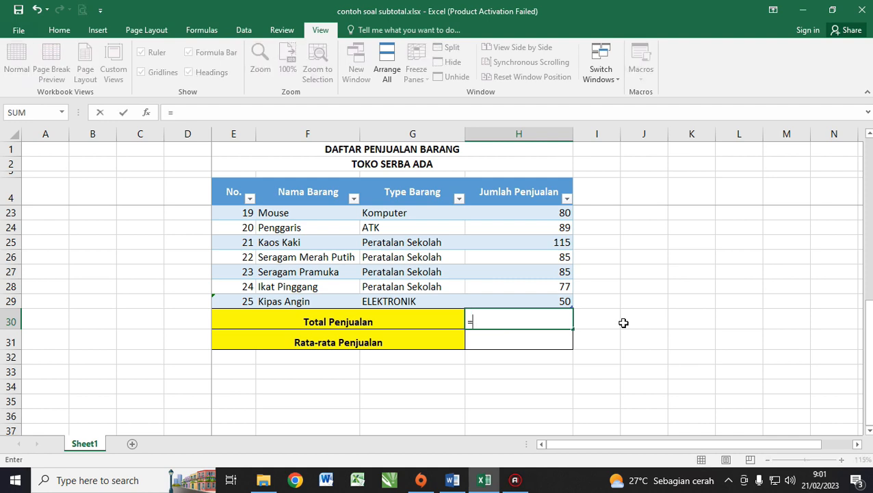
{"action": "type", "text": "sum("}
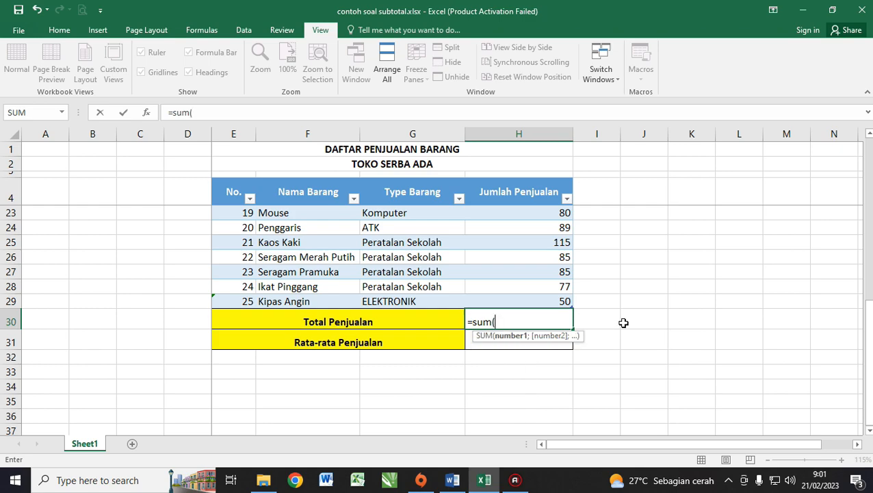
{"action": "key", "text": "Up"}
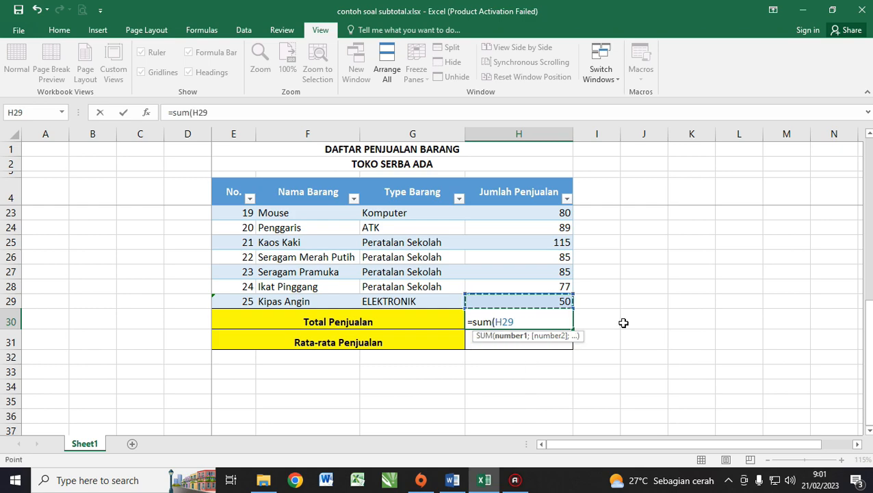
{"action": "key", "text": "ctrl+shift+Up"}
{"action": "key", "text": "shift+Down"}
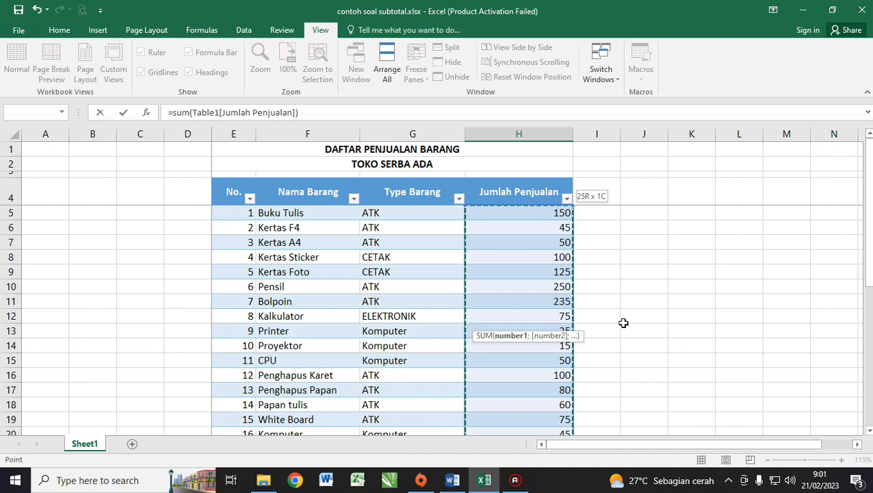
{"action": "key", "text": "Return"}
{"action": "key", "text": "Up"}
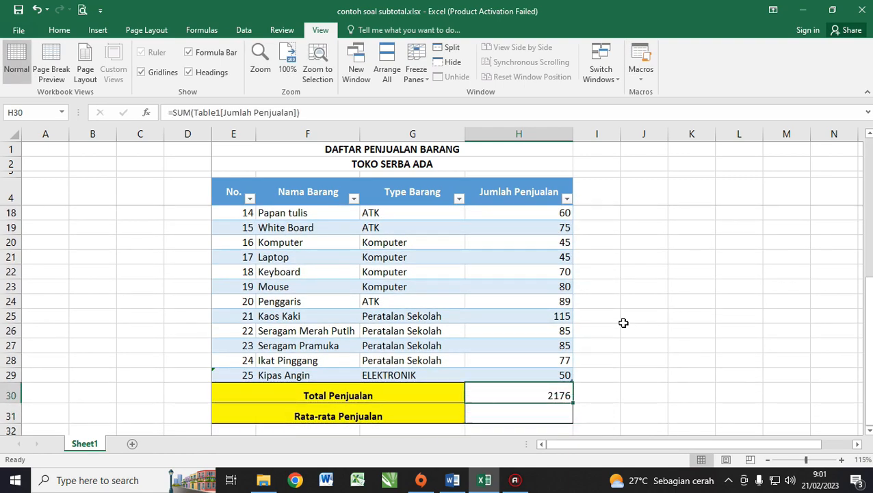
- Enter an AVERAGE formula in H31 beside Rata-rata Penjualan, covering all data rows of the Jumlah Penjualan column
{"action": "key", "text": "Down"}
{"action": "type", "text": "="}
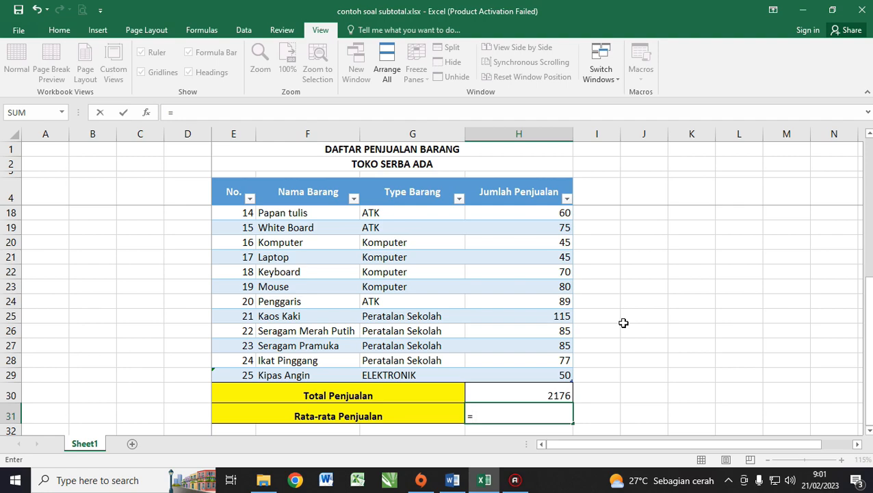
{"action": "type", "text": "Average"}
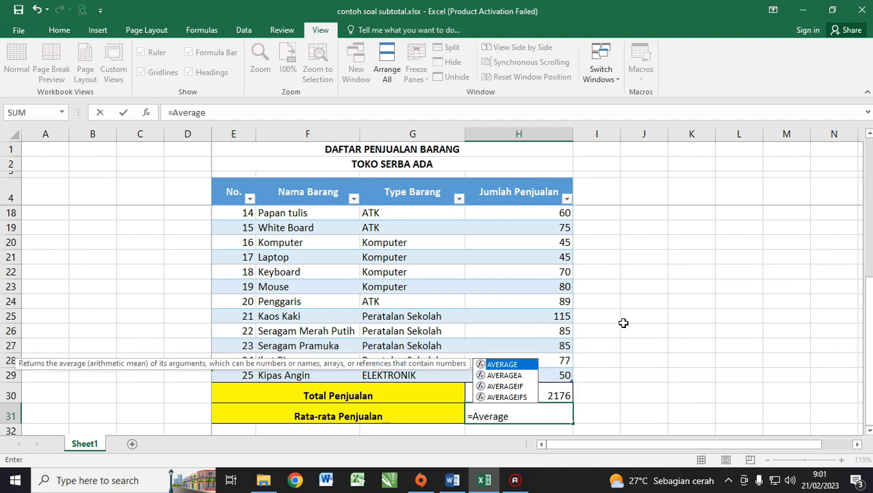
{"action": "type", "text": "("}
{"action": "key", "text": "Up"}
{"action": "key", "text": "Up"}
{"action": "key", "text": "ctrl+shift+Up"}
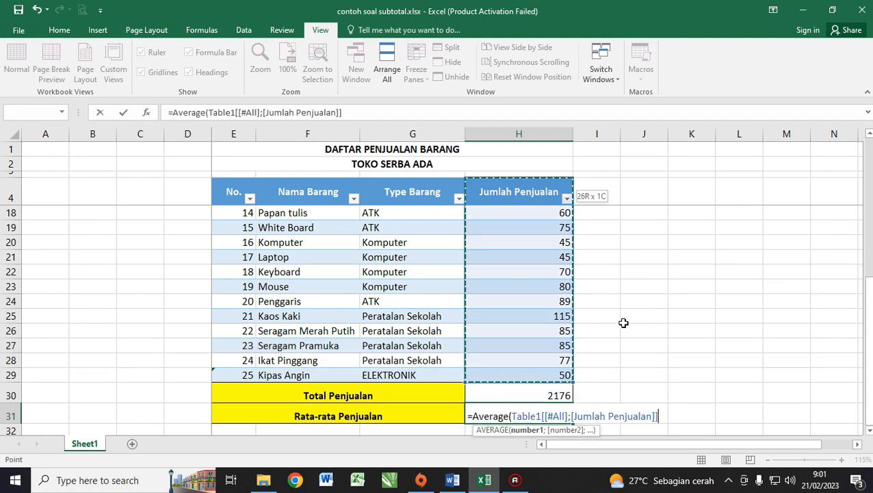
{"action": "key", "text": "shift+Down"}
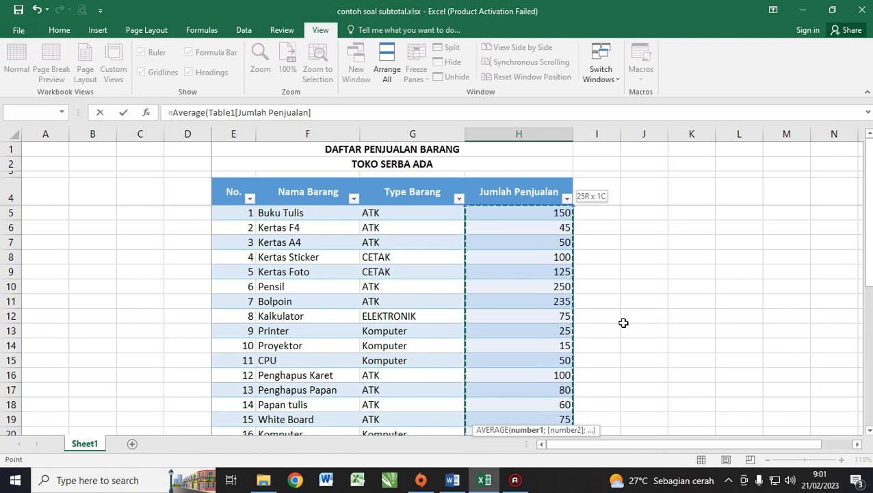
{"action": "key", "text": "Return"}
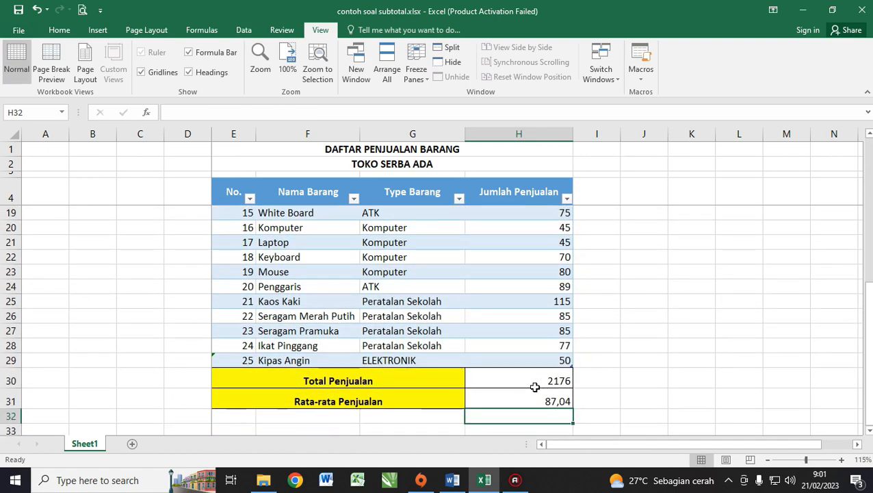
- Review the total and average formulas in H30 and H31 and the item types in the Type Barang column
{"action": "left_click_drag", "start_coordinate": [534, 382], "coordinate": [532, 402]}
{"action": "left_click", "coordinate": [500, 378]}
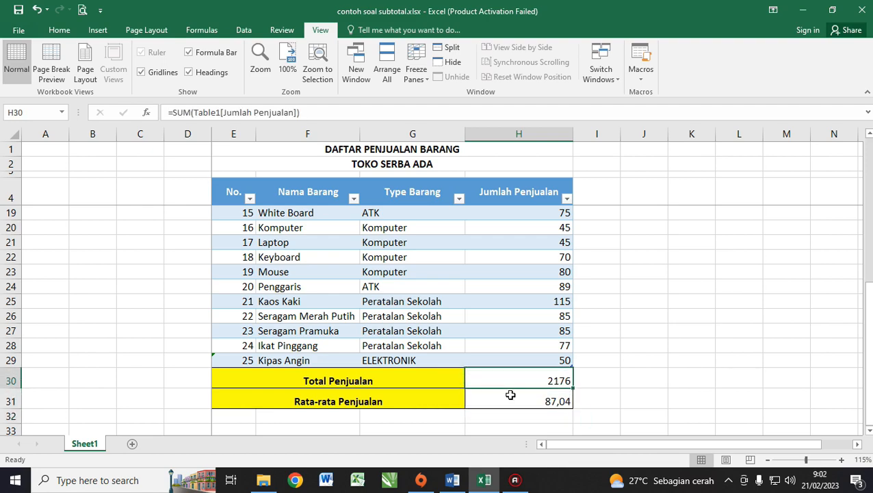
{"action": "left_click", "coordinate": [510, 397]}
{"action": "left_click", "coordinate": [514, 377]}
{"action": "scroll", "coordinate": [528, 376], "scroll_direction": "up", "scroll_amount": 1}
{"action": "scroll", "coordinate": [528, 376], "scroll_direction": "up", "scroll_amount": 4}
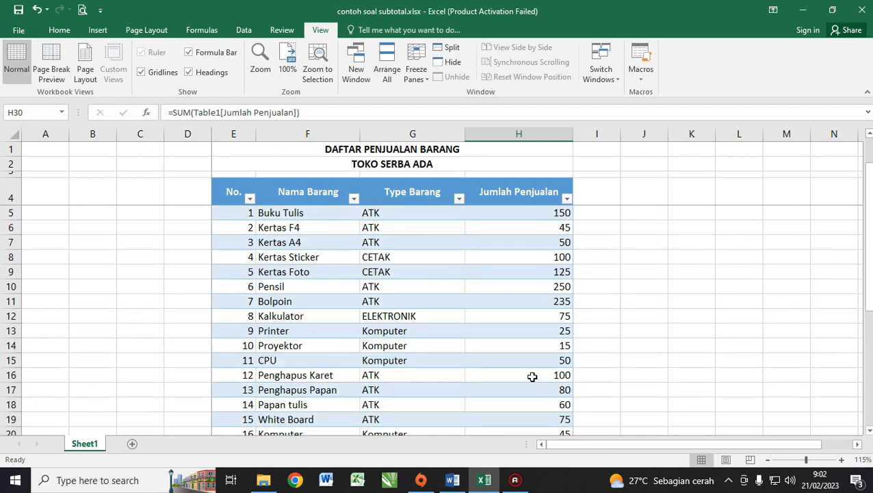
{"action": "left_click", "coordinate": [413, 271]}
{"action": "left_click", "coordinate": [414, 242]}
{"action": "left_click", "coordinate": [416, 221]}
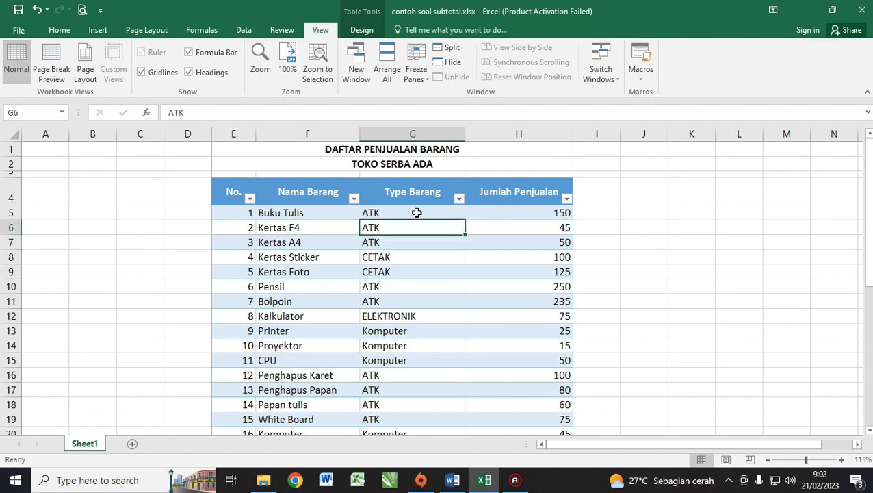
{"action": "left_click", "coordinate": [415, 211]}
{"action": "scroll", "coordinate": [547, 314], "scroll_direction": "down", "scroll_amount": 6}
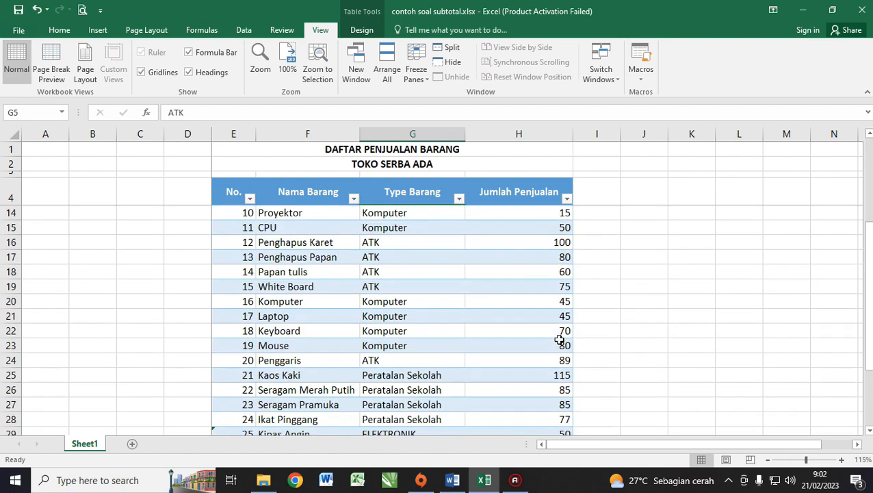
{"action": "left_click", "coordinate": [528, 351]}
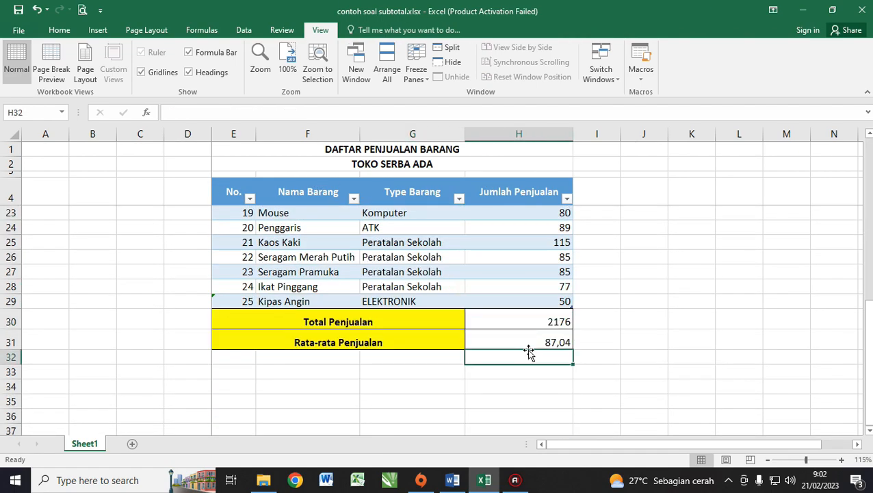
{"action": "scroll", "coordinate": [528, 351], "scroll_direction": "up", "scroll_amount": 6}
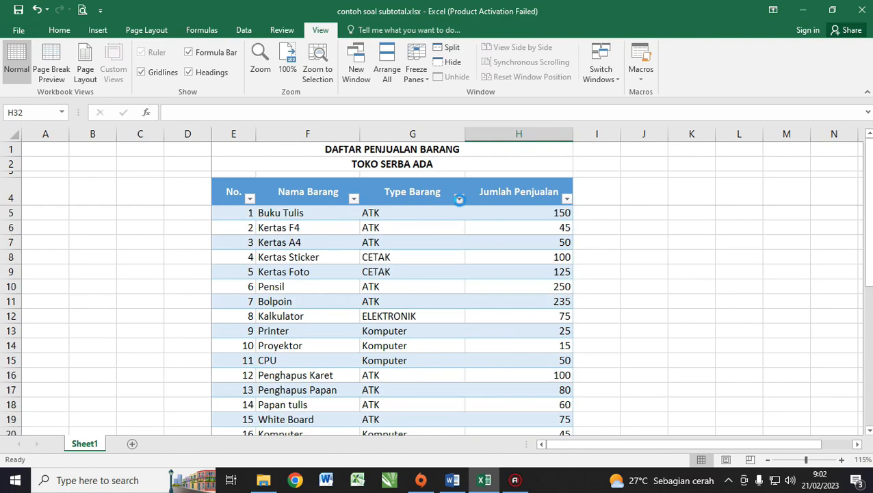
- Filter the Type Barang column to show only ATK items
{"action": "left_click", "coordinate": [458, 197]}
{"action": "left_click", "coordinate": [352, 324]}
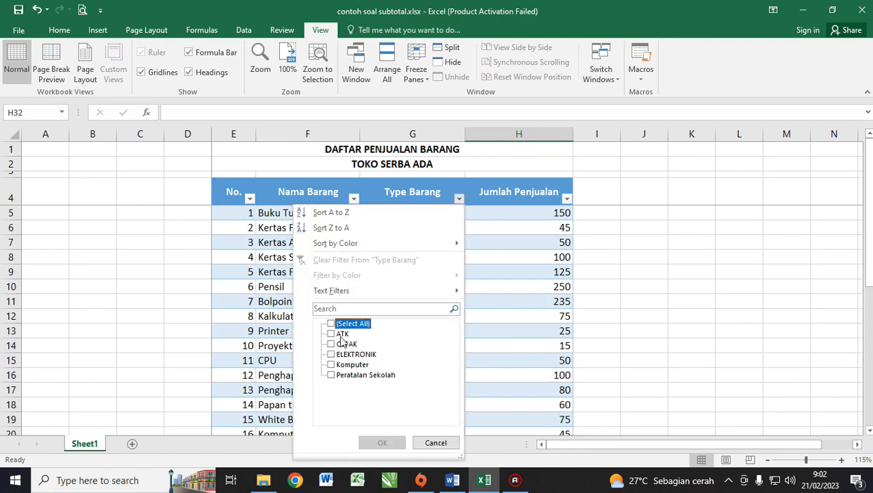
{"action": "left_click", "coordinate": [341, 333]}
{"action": "left_click", "coordinate": [382, 442]}
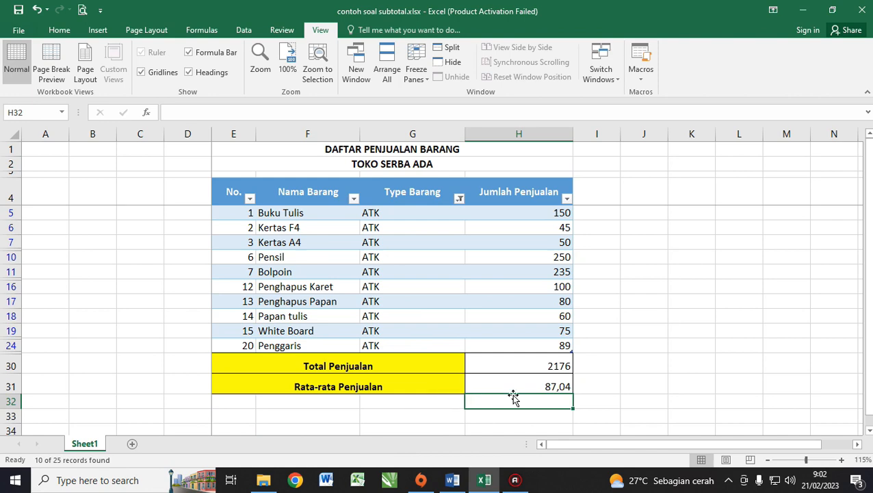
- Compare the Total Penjualan and Rata-rata Penjualan cells with the sales amounts of the filtered ATK rows
{"action": "left_click", "coordinate": [529, 366]}
{"action": "left_click", "coordinate": [533, 390]}
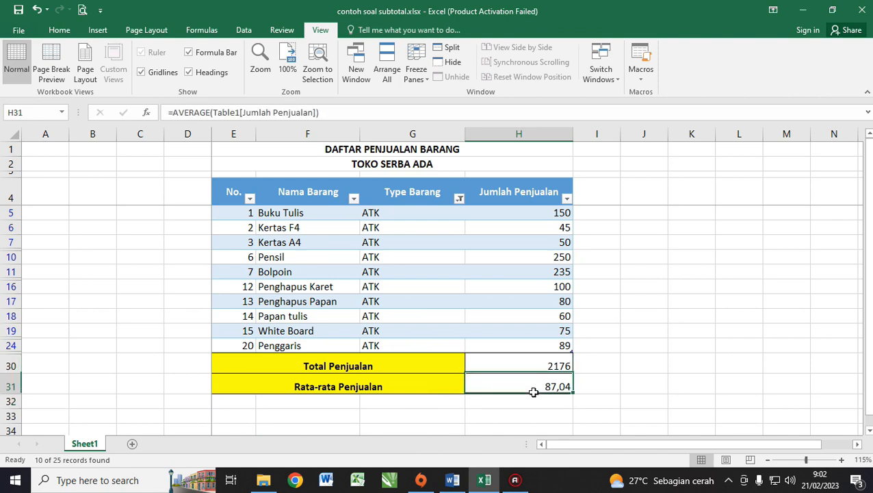
{"action": "left_click", "coordinate": [528, 364]}
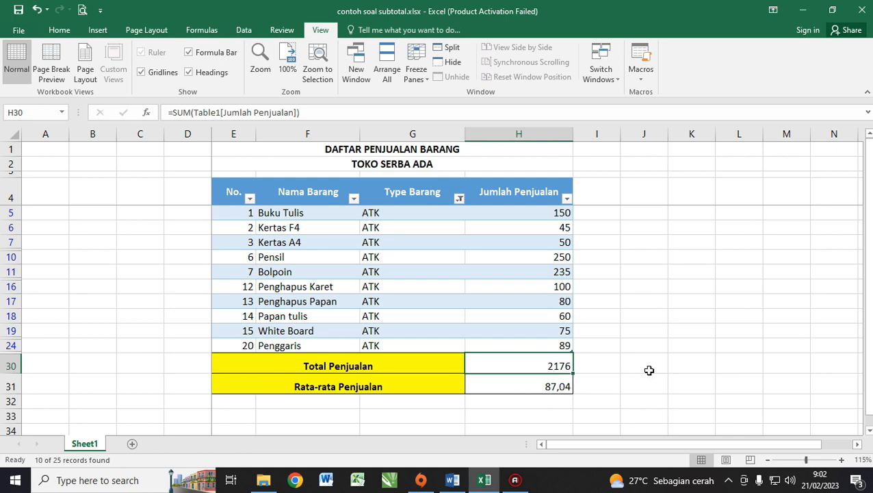
{"action": "left_click", "coordinate": [535, 379]}
{"action": "left_click", "coordinate": [537, 364]}
{"action": "left_click_drag", "start_coordinate": [553, 215], "coordinate": [558, 342]}
{"action": "left_click", "coordinate": [529, 368]}
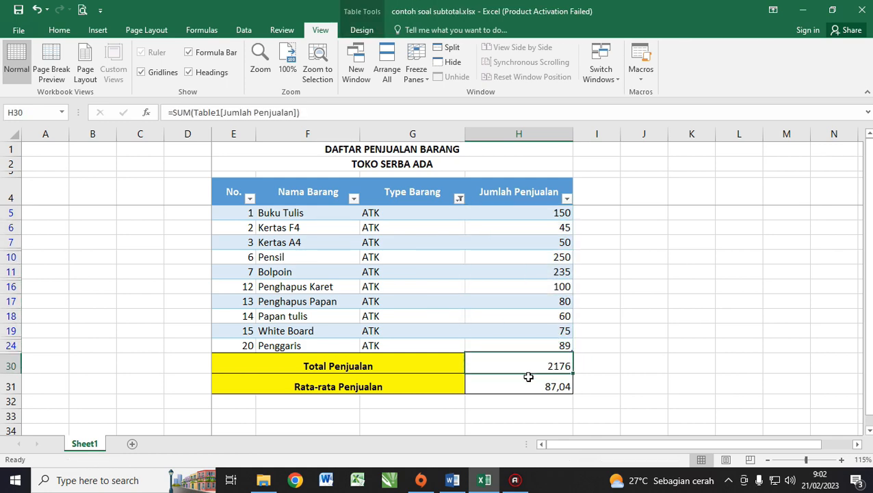
{"action": "left_click", "coordinate": [529, 379]}
{"action": "left_click", "coordinate": [529, 367]}
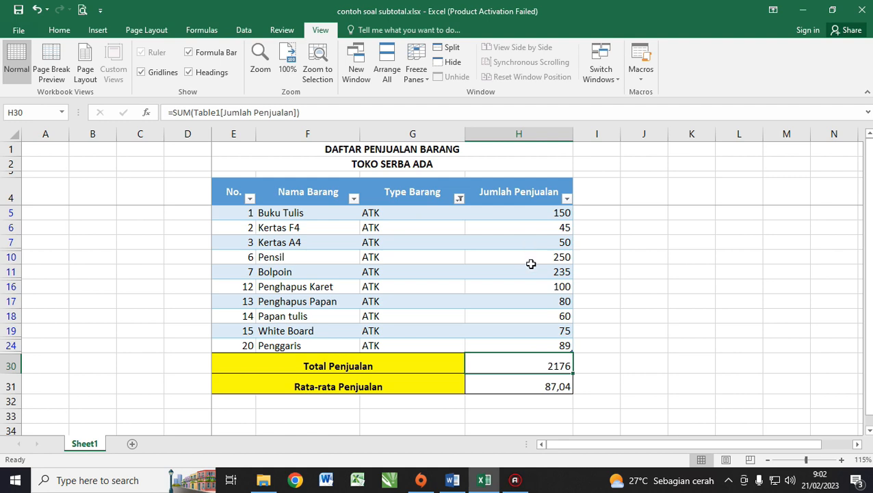
{"action": "left_click", "coordinate": [520, 383]}
{"action": "left_click", "coordinate": [522, 365]}
- Change the Type Barang filter to show only CETAK items
{"action": "left_click", "coordinate": [459, 198]}
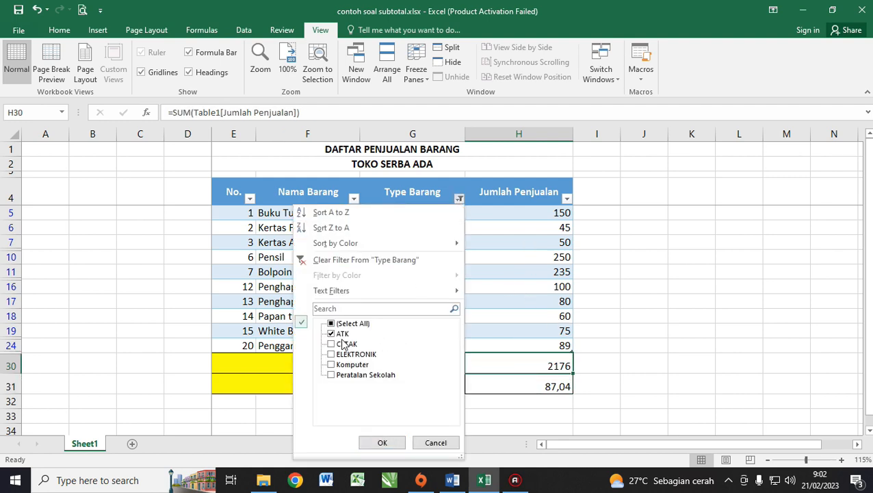
{"action": "left_click", "coordinate": [331, 344]}
{"action": "left_click", "coordinate": [381, 442]}
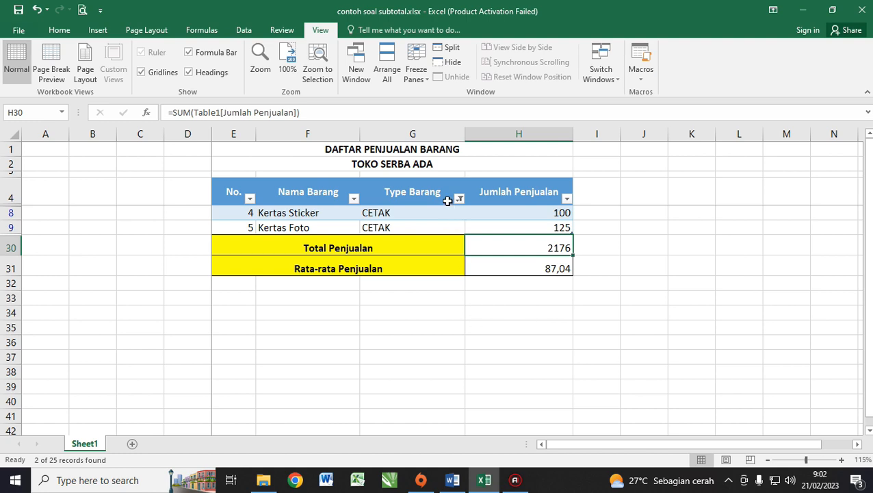
- Compare the Total Penjualan and Rata-rata Penjualan cells with the sales amounts of the filtered CETAK rows
{"action": "left_click", "coordinate": [510, 266]}
{"action": "left_click", "coordinate": [528, 244]}
{"action": "left_click", "coordinate": [414, 240]}
{"action": "left_click", "coordinate": [514, 264]}
{"action": "left_click", "coordinate": [533, 248]}
{"action": "left_click", "coordinate": [385, 239]}
{"action": "left_click", "coordinate": [388, 210]}
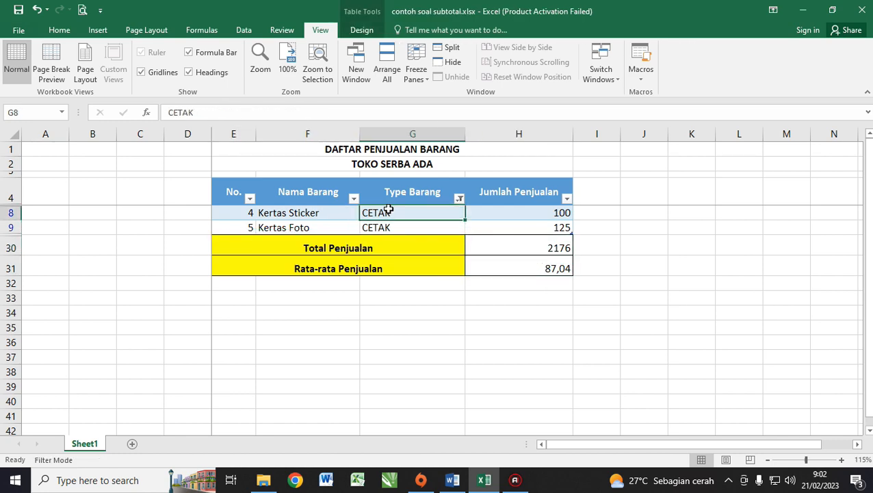
{"action": "left_click", "coordinate": [393, 228]}
{"action": "left_click", "coordinate": [504, 247]}
{"action": "left_click", "coordinate": [531, 267]}
{"action": "left_click", "coordinate": [536, 248]}
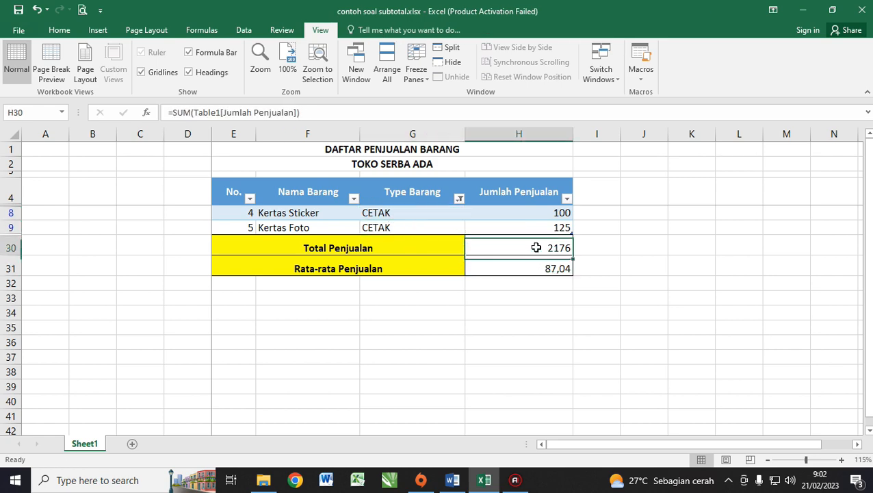
{"action": "left_click", "coordinate": [533, 265]}
{"action": "left_click", "coordinate": [534, 248]}
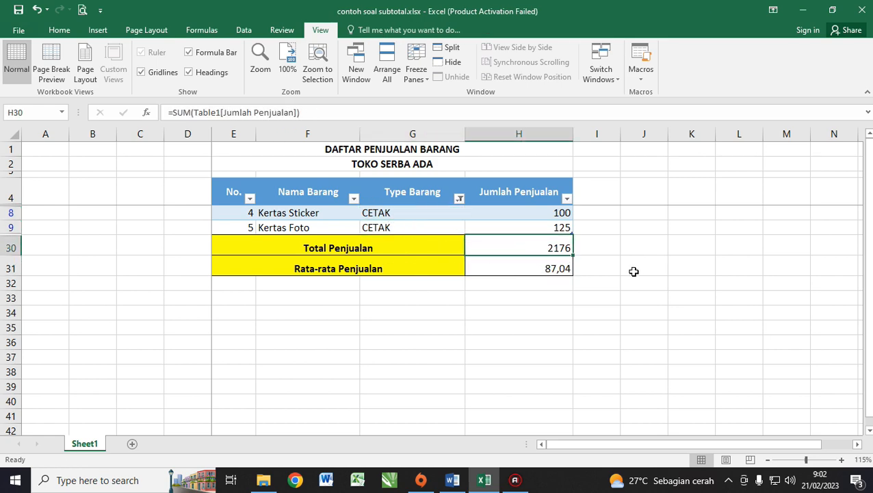
- Reset the Type Barang filter to select all item types
{"action": "left_click", "coordinate": [459, 199]}
{"action": "left_click", "coordinate": [360, 323]}
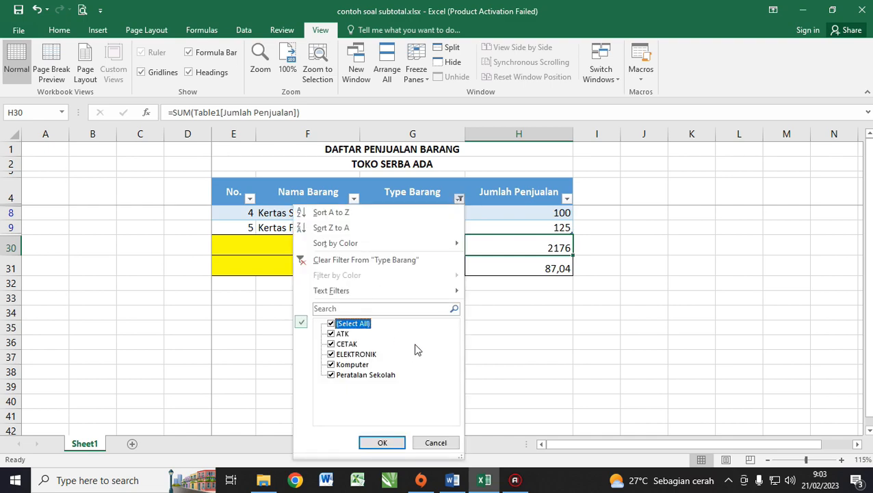
{"action": "left_click", "coordinate": [382, 442]}
{"action": "scroll", "coordinate": [618, 280], "scroll_direction": "down", "scroll_amount": 7}
{"action": "scroll", "coordinate": [618, 281], "scroll_direction": "up", "scroll_amount": 1}
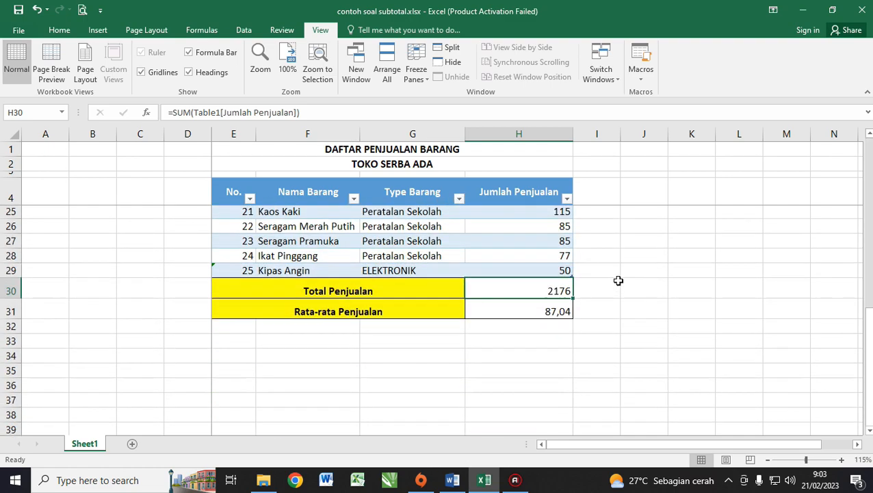
- Review the item types in the Type Barang column throughout the unfiltered sales table
{"action": "scroll", "coordinate": [618, 281], "scroll_direction": "up", "scroll_amount": 7}
{"action": "left_click", "coordinate": [467, 291]}
{"action": "left_click", "coordinate": [441, 282]}
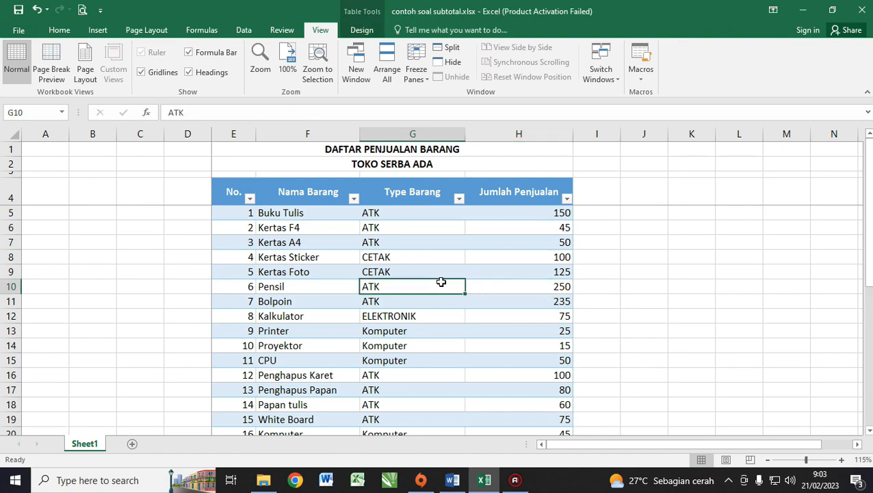
{"action": "left_click", "coordinate": [437, 258]}
{"action": "left_click", "coordinate": [432, 229]}
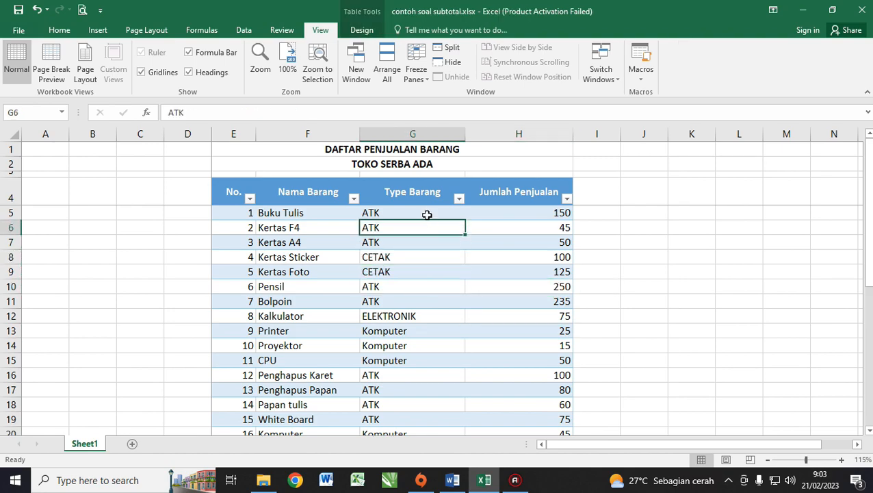
{"action": "left_click", "coordinate": [426, 215]}
{"action": "left_click", "coordinate": [433, 242]}
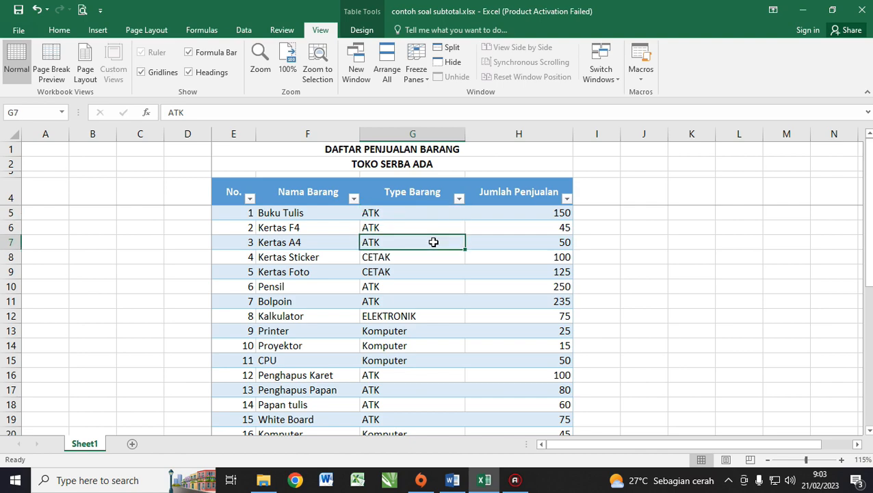
{"action": "left_click", "coordinate": [431, 226]}
{"action": "scroll", "coordinate": [441, 268], "scroll_direction": "down", "scroll_amount": 1}
{"action": "scroll", "coordinate": [441, 267], "scroll_direction": "down", "scroll_amount": 5}
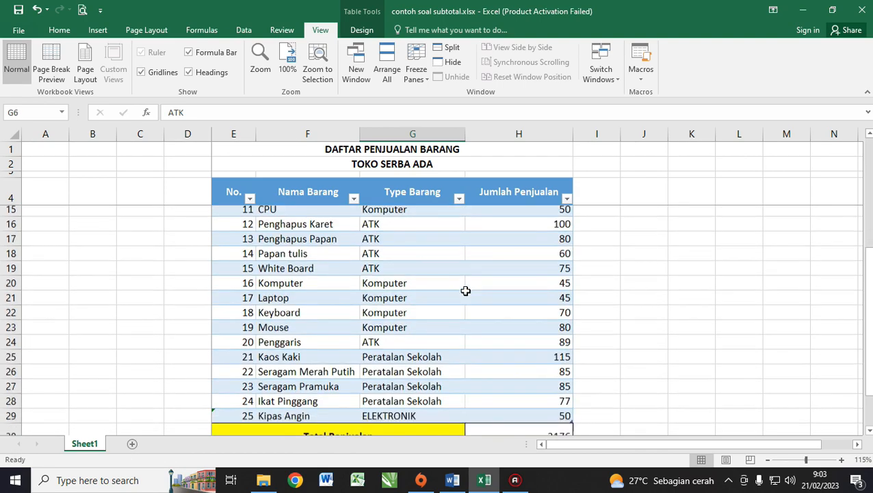
{"action": "left_click", "coordinate": [503, 328]}
{"action": "scroll", "coordinate": [380, 322], "scroll_direction": "up", "scroll_amount": 1}
{"action": "scroll", "coordinate": [379, 321], "scroll_direction": "up", "scroll_amount": 5}
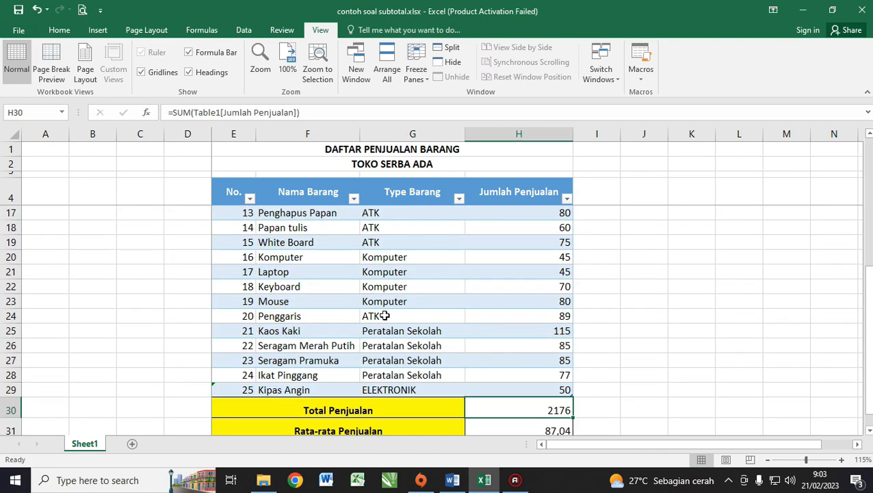
- Examine the Total Penjualan and Rata-rata Penjualan formulas in H30 and H31 against the full item list
{"action": "scroll", "coordinate": [408, 270], "scroll_direction": "down", "scroll_amount": 5}
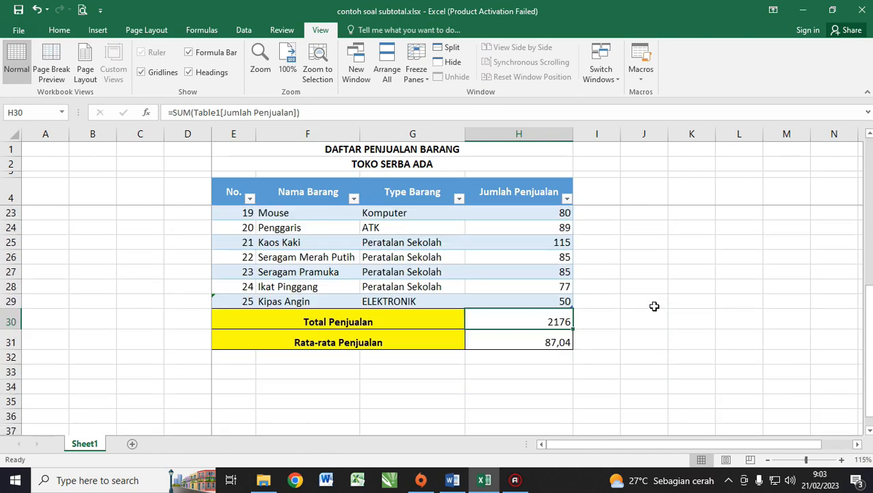
{"action": "left_click", "coordinate": [544, 337]}
{"action": "left_click", "coordinate": [518, 319]}
{"action": "scroll", "coordinate": [410, 326], "scroll_direction": "up", "scroll_amount": 6}
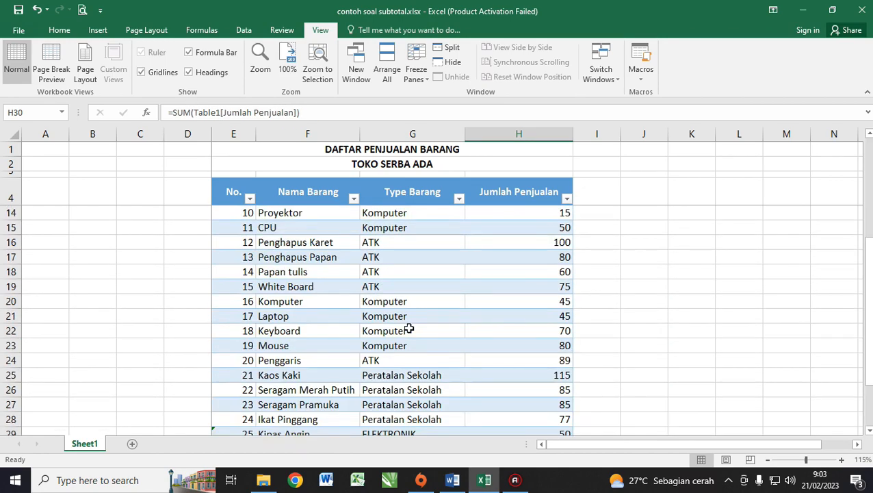
{"action": "scroll", "coordinate": [401, 319], "scroll_direction": "down", "scroll_amount": 4}
{"action": "scroll", "coordinate": [401, 319], "scroll_direction": "down", "scroll_amount": 2}
{"action": "left_click", "coordinate": [501, 342]}
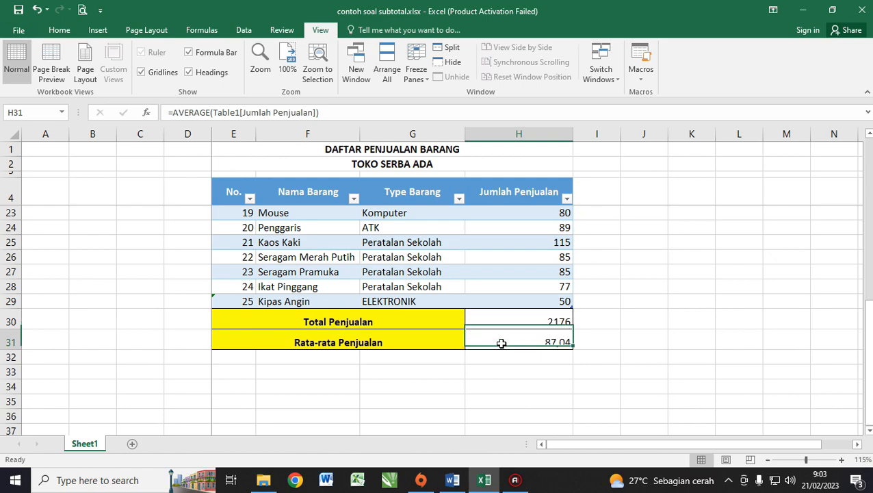
{"action": "left_click", "coordinate": [522, 316]}
{"action": "left_click", "coordinate": [369, 326]}
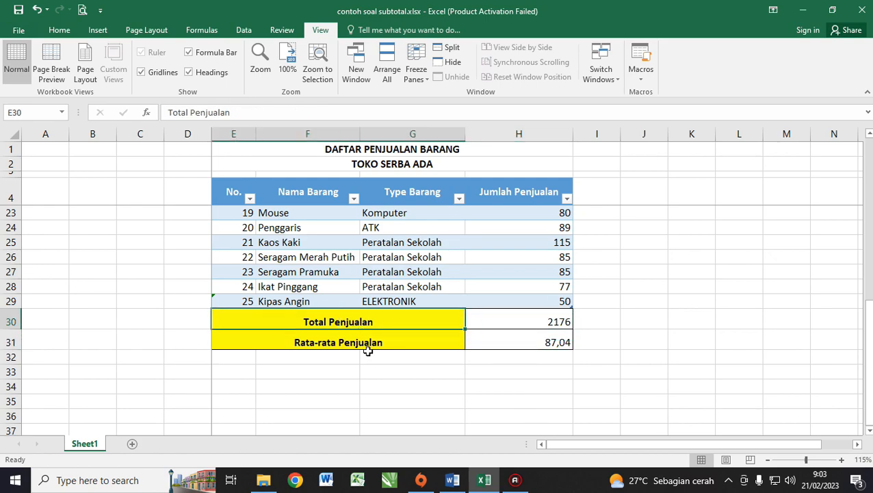
{"action": "scroll", "coordinate": [467, 342], "scroll_direction": "up", "scroll_amount": 3}
{"action": "scroll", "coordinate": [470, 341], "scroll_direction": "up", "scroll_amount": 3}
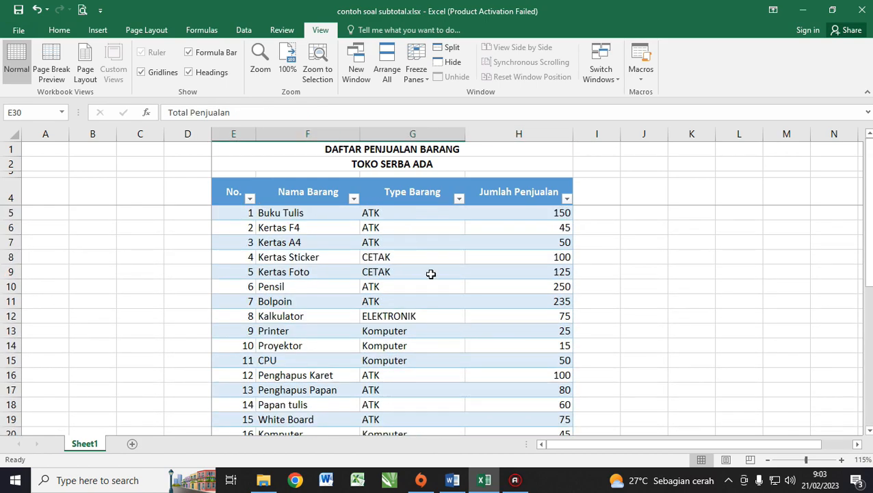
- Replace the Total Penjualan formula in H30 with SUBTOTAL using function number 9 (SUM) over the Table1 Jumlah Penjualan column
{"action": "scroll", "coordinate": [444, 288], "scroll_direction": "down", "scroll_amount": 6}
{"action": "left_click", "coordinate": [526, 319]}
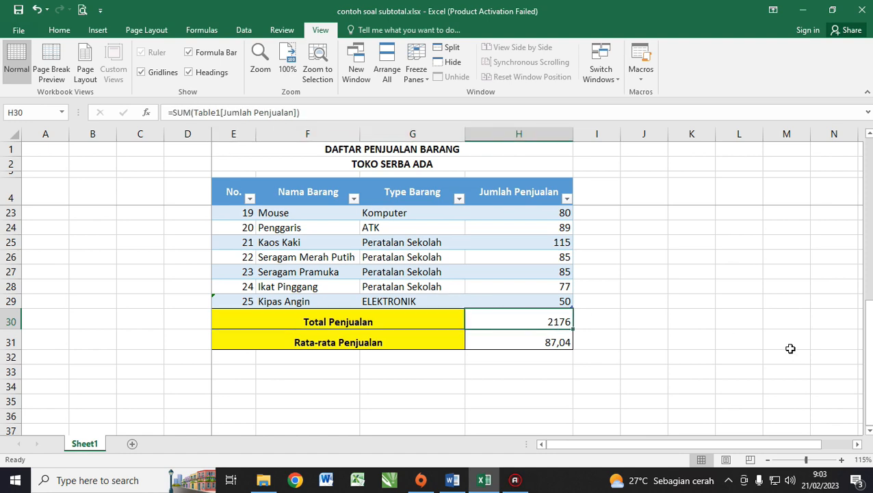
{"action": "type", "text": "=-"}
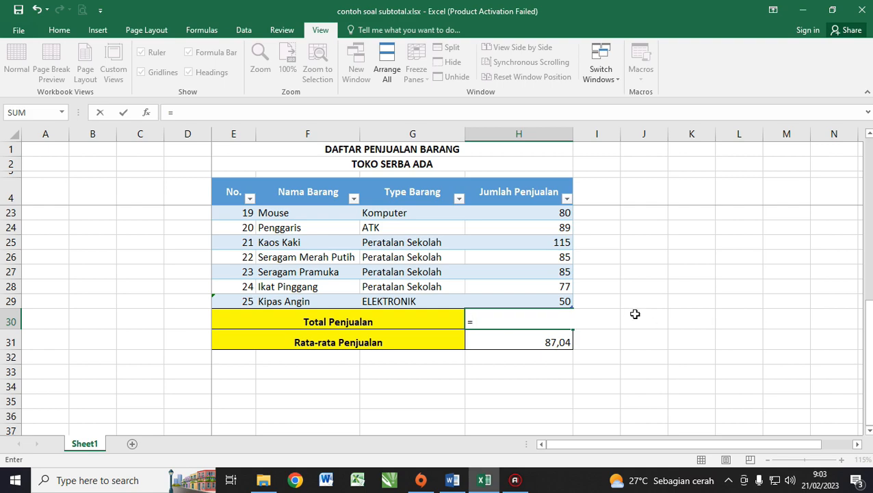
{"action": "scroll", "coordinate": [633, 314], "scroll_direction": "up", "scroll_amount": 4}
{"action": "scroll", "coordinate": [632, 314], "scroll_direction": "up", "scroll_amount": 2}
{"action": "scroll", "coordinate": [632, 313], "scroll_direction": "down", "scroll_amount": 7}
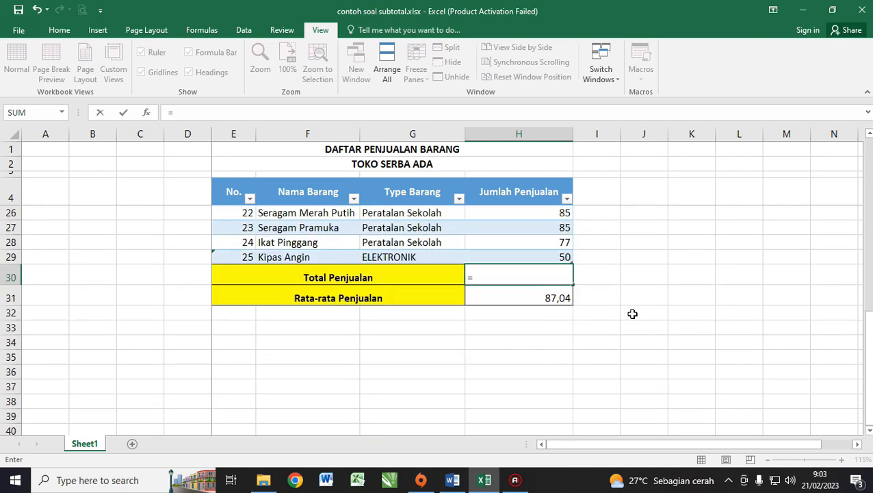
{"action": "type", "text": "SUBTOTAL"}
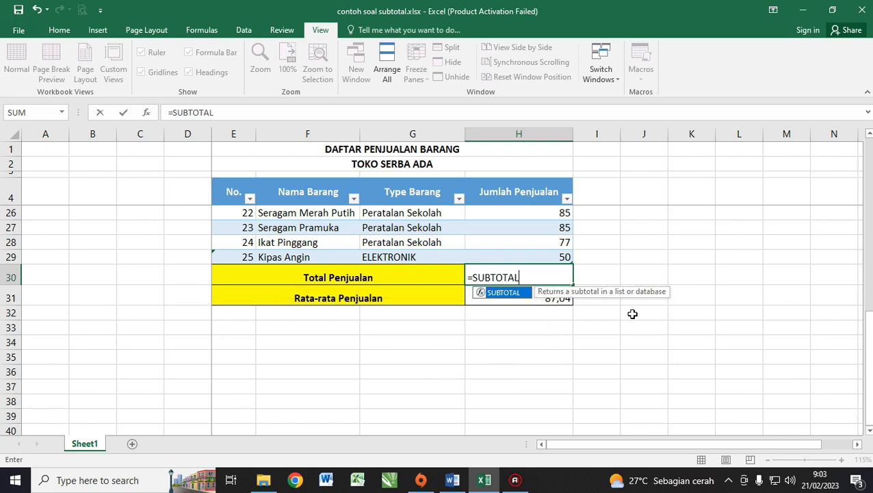
{"action": "type", "text": "(9"}
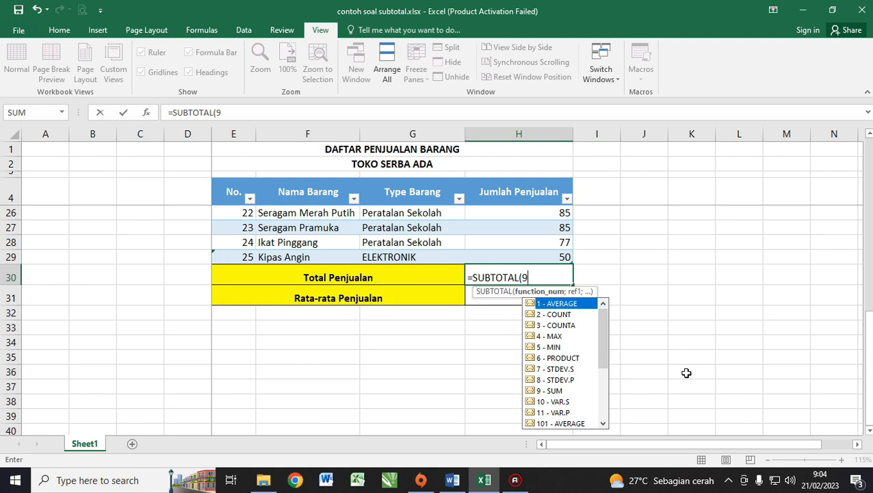
{"action": "type", "text": ";"}
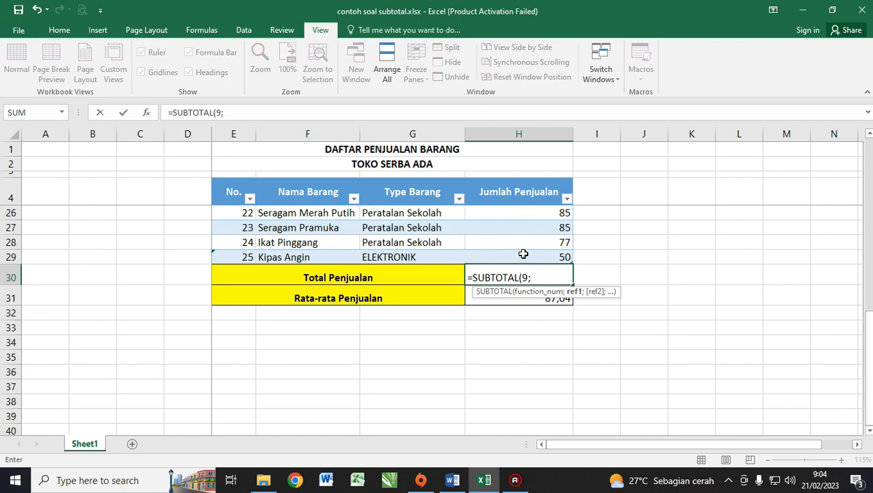
{"action": "left_click_drag", "start_coordinate": [523, 254], "coordinate": [530, 217]}
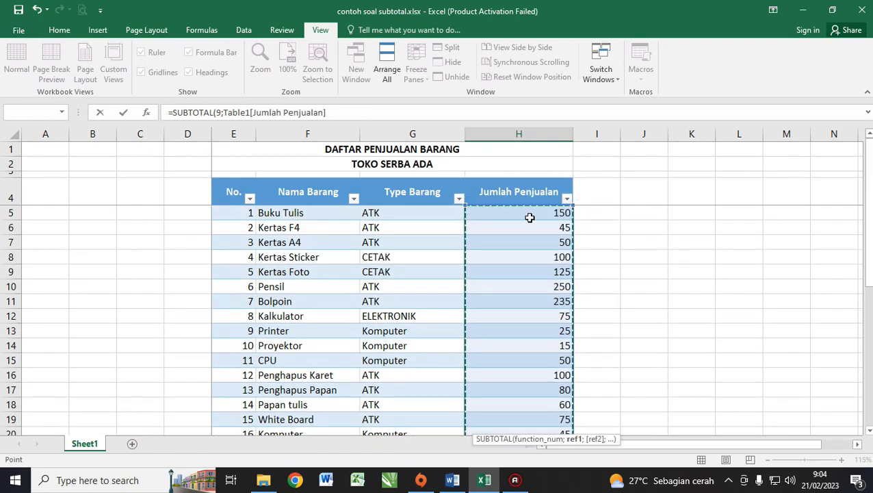
{"action": "scroll", "coordinate": [666, 299], "scroll_direction": "down", "scroll_amount": 2}
{"action": "scroll", "coordinate": [666, 299], "scroll_direction": "down", "scroll_amount": 4}
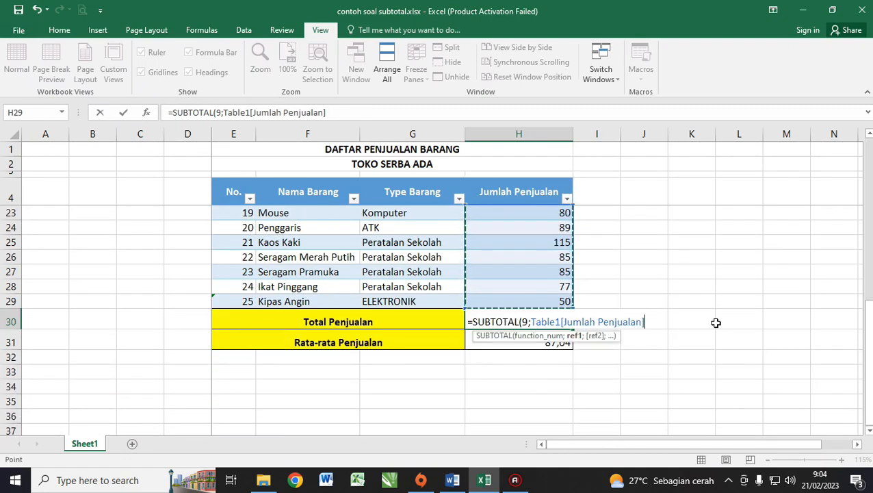
{"action": "key", "text": "Return"}
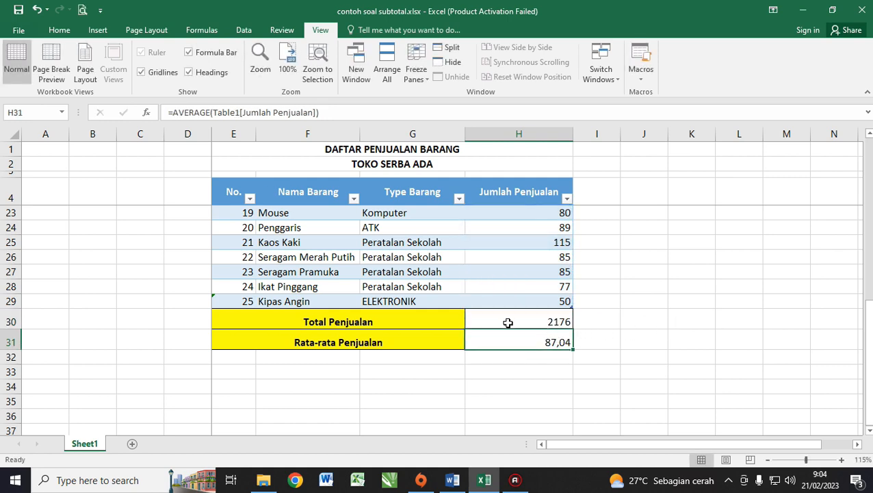
- Check the Total Penjualan cell and start a new formula in the Rata-rata Penjualan cell H31
{"action": "left_click", "coordinate": [509, 322]}
{"action": "left_click", "coordinate": [515, 339]}
{"action": "left_click", "coordinate": [517, 319]}
{"action": "left_click", "coordinate": [524, 345]}
{"action": "type", "text": "="}
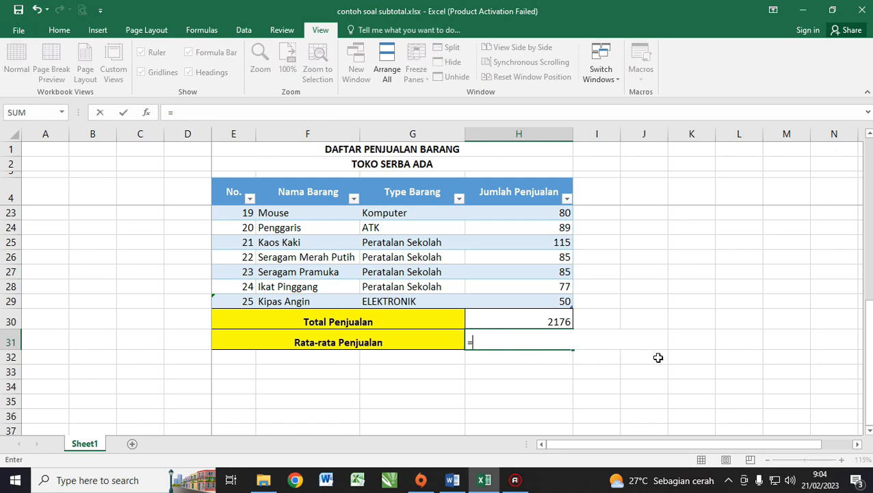
{"action": "type", "text": "AVERAGE"}
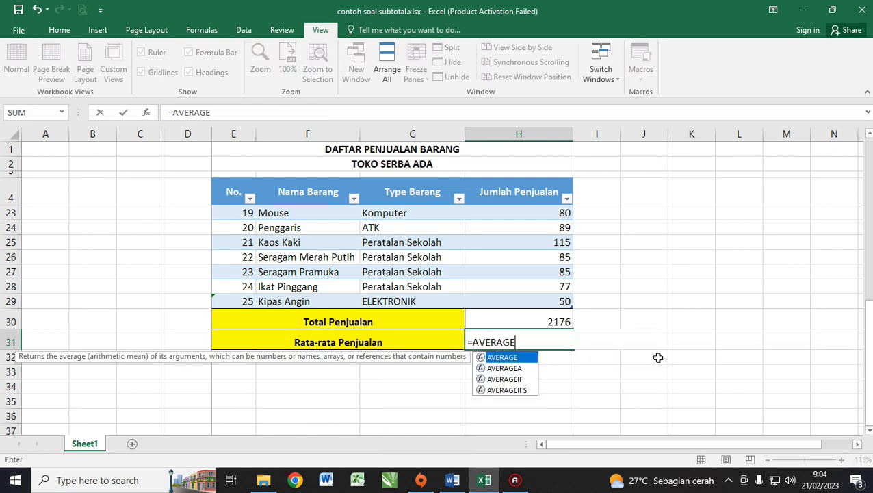
{"action": "key", "text": "BackSpace"}
{"action": "key", "text": "BackSpace"}
{"action": "key", "text": "BackSpace"}
{"action": "key", "text": "BackSpace"}
{"action": "key", "text": "BackSpace"}
{"action": "key", "text": "BackSpace"}
{"action": "key", "text": "BackSpace"}
- Complete the Rata-rata Penjualan formula in H31 as =SUBTOTAL(1;Table1[Jumlah Penjualan])
{"action": "type", "text": "S"}
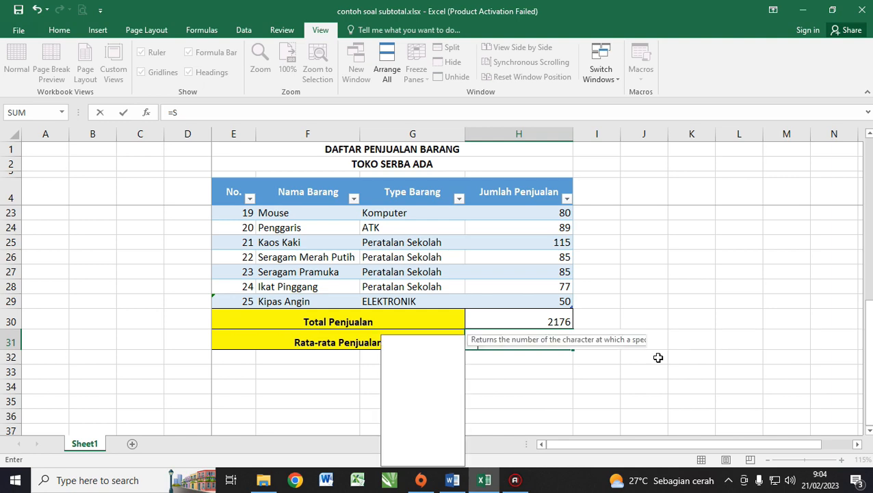
{"action": "type", "text": "UBTOTAL("}
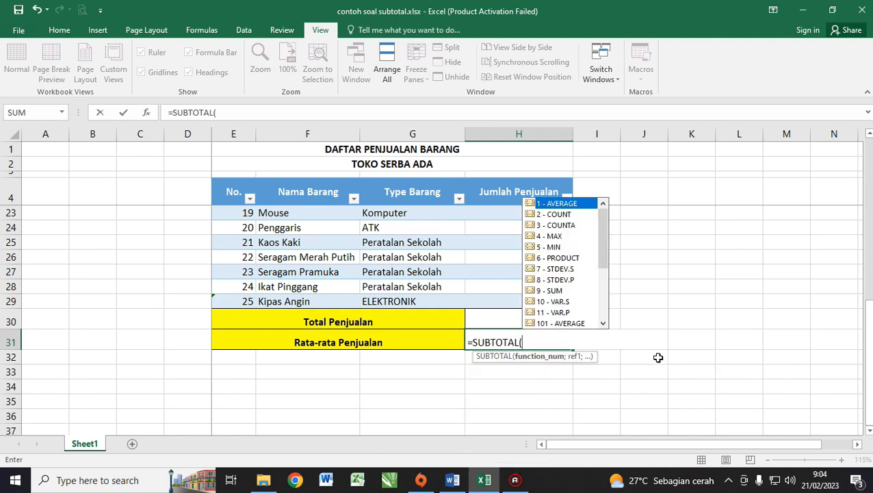
{"action": "type", "text": "1;"}
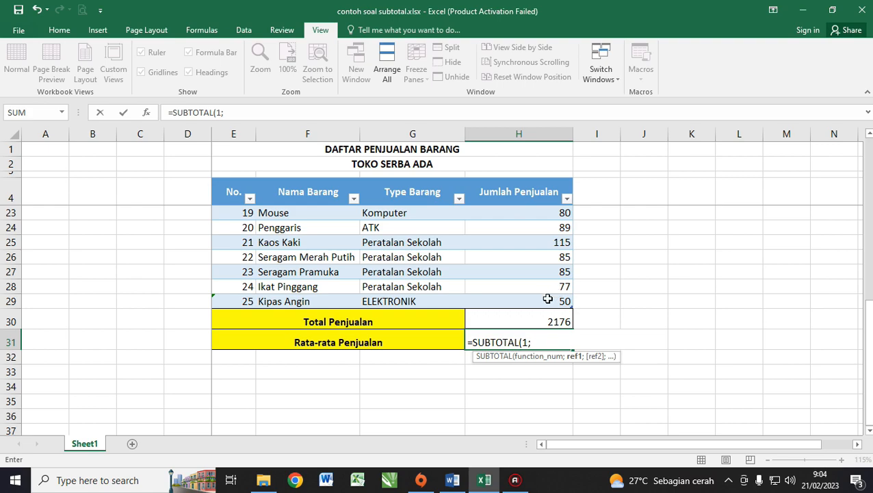
{"action": "left_click_drag", "start_coordinate": [548, 299], "coordinate": [527, 214]}
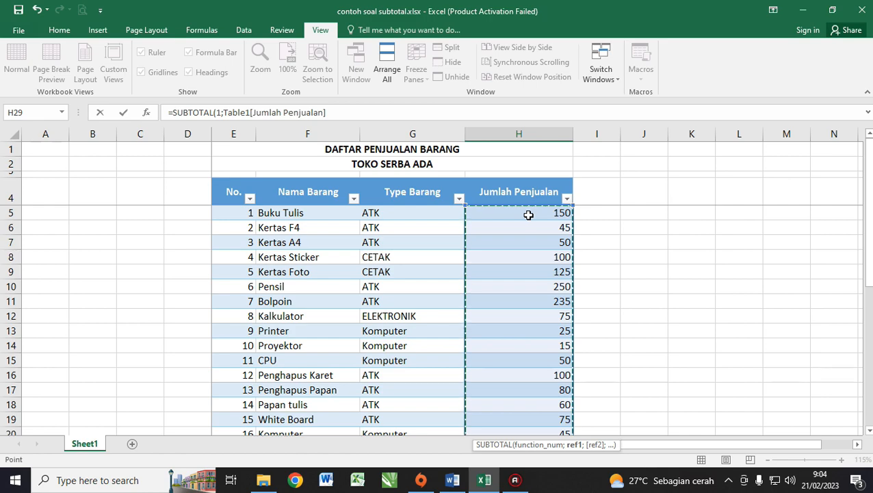
{"action": "type", "text": ")"}
{"action": "scroll", "coordinate": [513, 210], "scroll_direction": "down", "scroll_amount": 6}
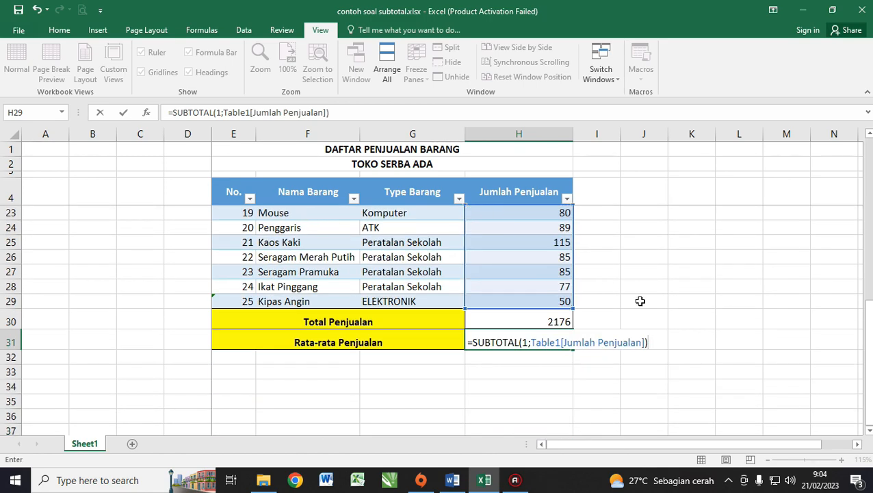
{"action": "key", "text": "Return"}
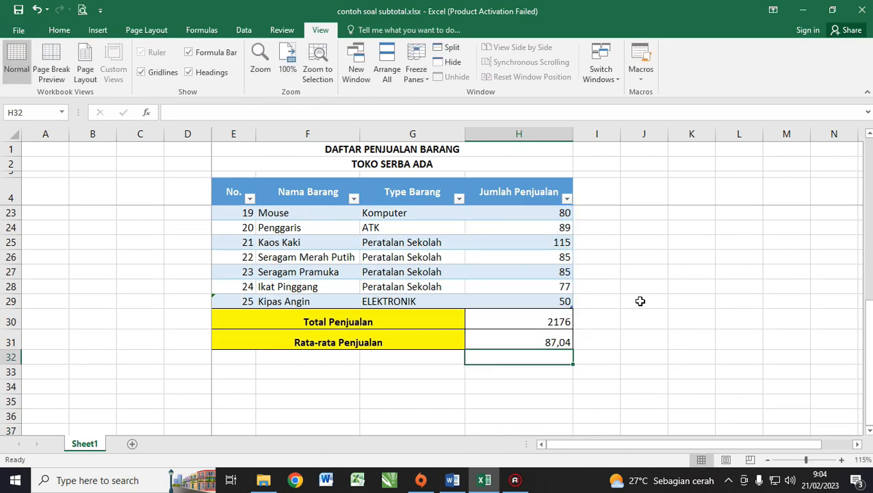
- Check the SUBTOTAL formulas in the Total Penjualan cell H30 and the Rata-rata Penjualan cell H31
{"action": "left_click", "coordinate": [552, 321]}
{"action": "left_click", "coordinate": [542, 342]}
{"action": "left_click", "coordinate": [533, 319]}
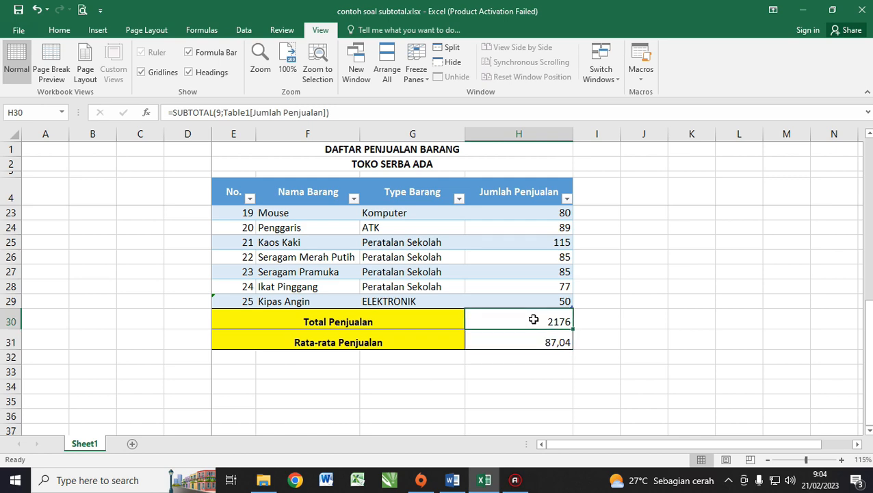
{"action": "left_click", "coordinate": [493, 340]}
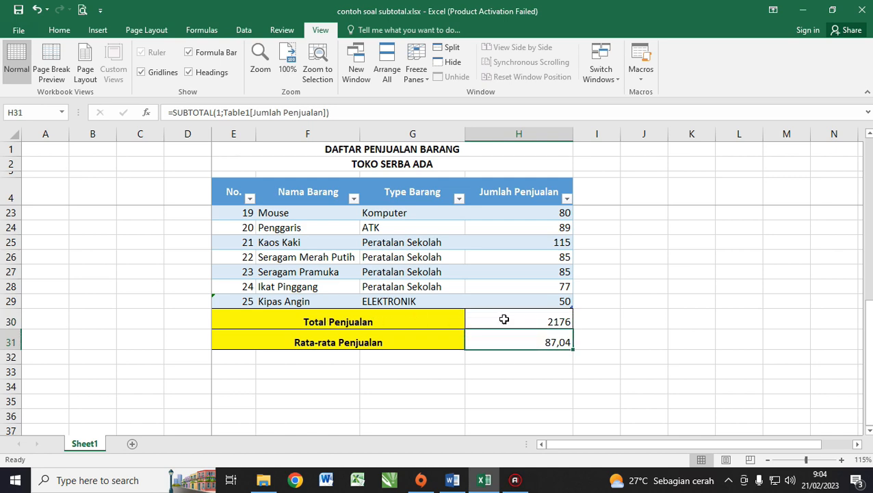
{"action": "left_click", "coordinate": [503, 320]}
- Filter the Type Barang column to show only ATK and check the total and average cells for that group
{"action": "left_click", "coordinate": [460, 199]}
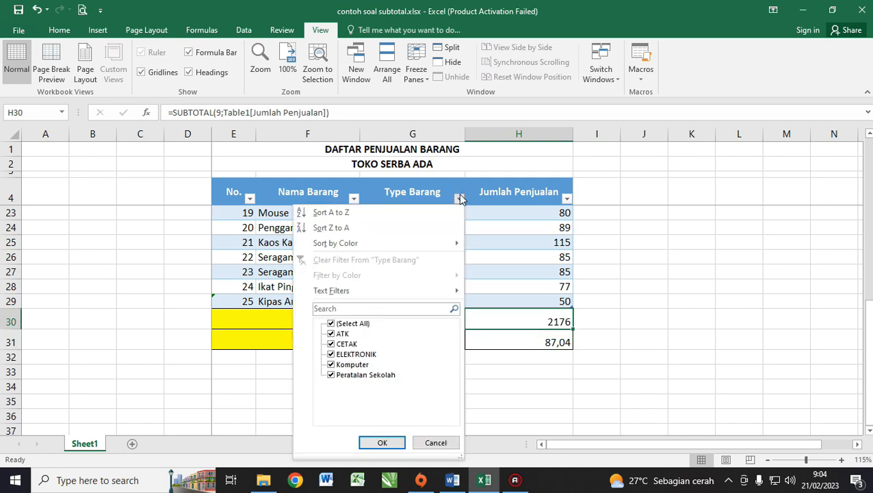
{"action": "left_click", "coordinate": [352, 323]}
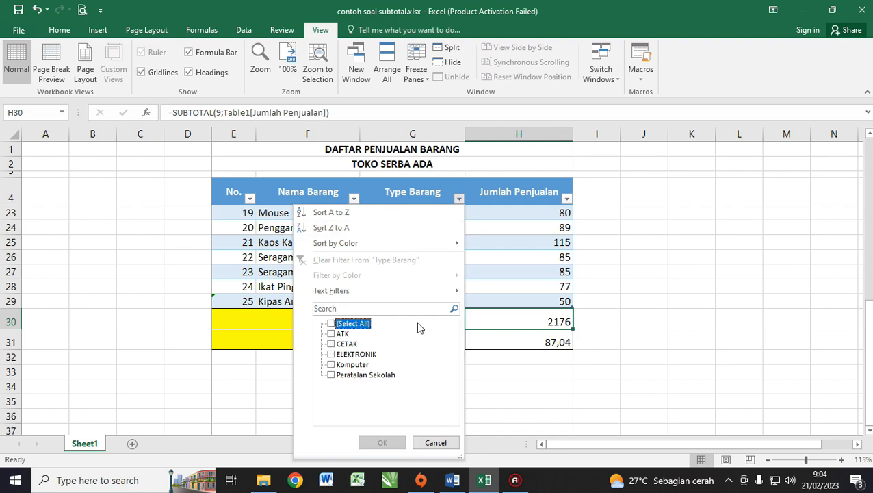
{"action": "left_click", "coordinate": [330, 334]}
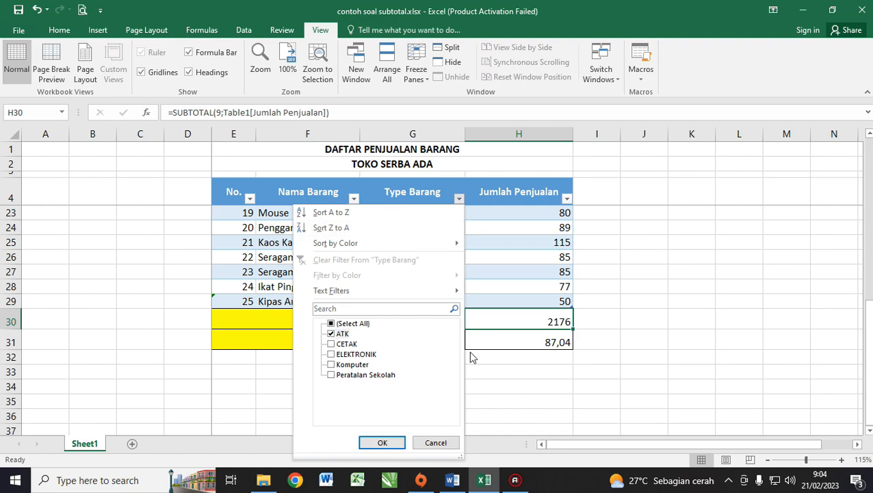
{"action": "left_click", "coordinate": [390, 444]}
{"action": "scroll", "coordinate": [610, 343], "scroll_direction": "up", "scroll_amount": 3}
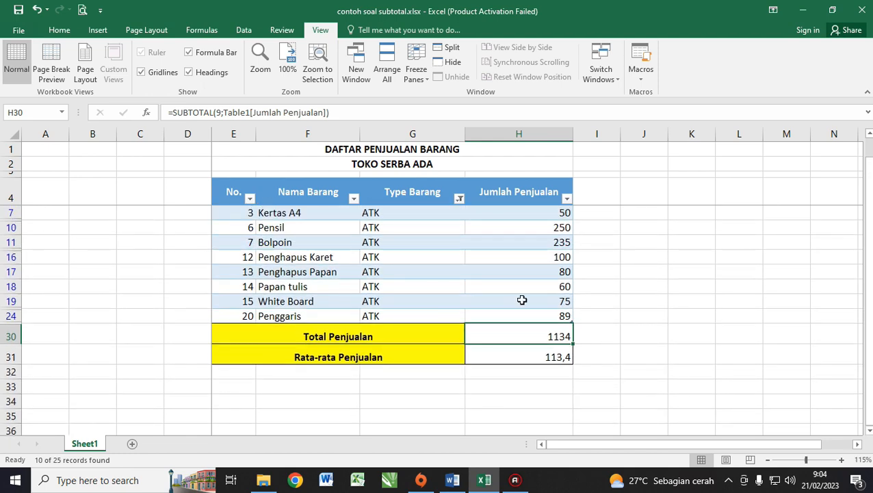
{"action": "scroll", "coordinate": [533, 354], "scroll_direction": "up", "scroll_amount": 1}
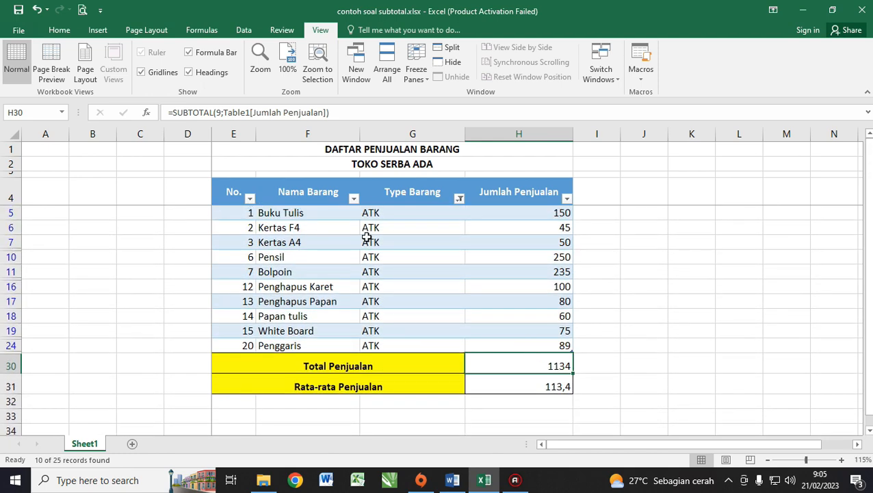
{"action": "left_click", "coordinate": [534, 382]}
{"action": "left_click", "coordinate": [532, 369]}
{"action": "left_click", "coordinate": [529, 386]}
{"action": "left_click", "coordinate": [531, 370]}
{"action": "left_click", "coordinate": [531, 383]}
{"action": "left_click", "coordinate": [531, 367]}
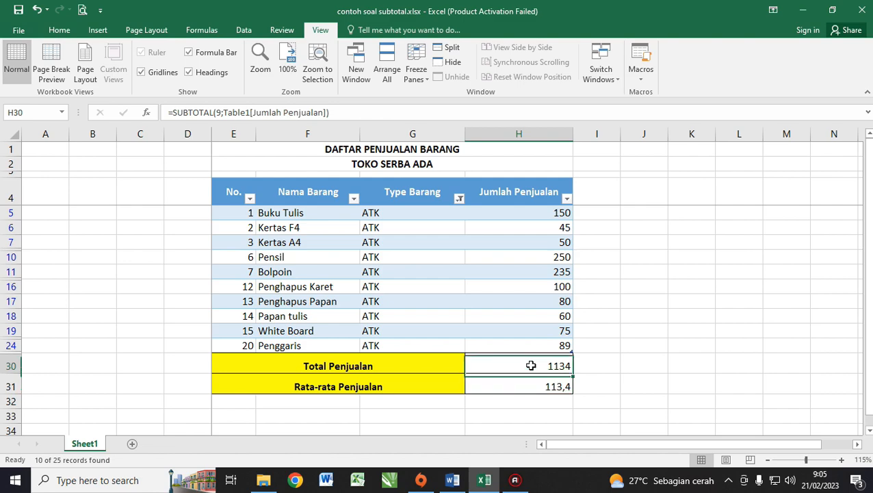
- Change the Type Barang filter from ATK so that only CETAK items are shown
{"action": "left_click", "coordinate": [459, 199]}
{"action": "left_click", "coordinate": [334, 333]}
{"action": "left_click", "coordinate": [334, 344]}
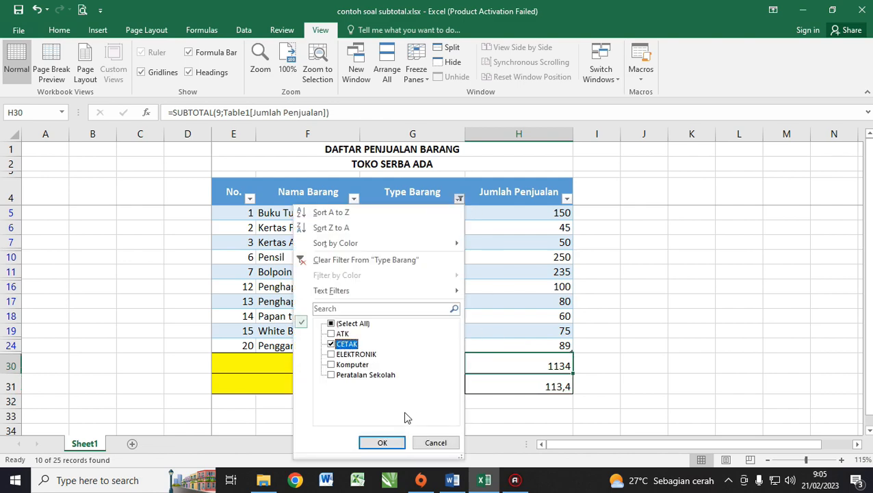
{"action": "left_click", "coordinate": [381, 443]}
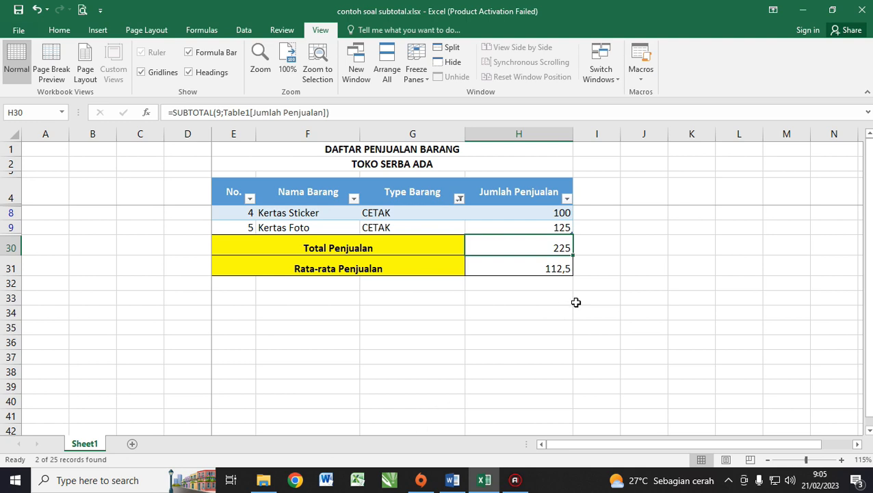
- Switch the Type Barang filter from CETAK to only ELEKTRONIK items
{"action": "left_click", "coordinate": [459, 199]}
{"action": "left_click", "coordinate": [335, 344]}
{"action": "left_click", "coordinate": [351, 354]}
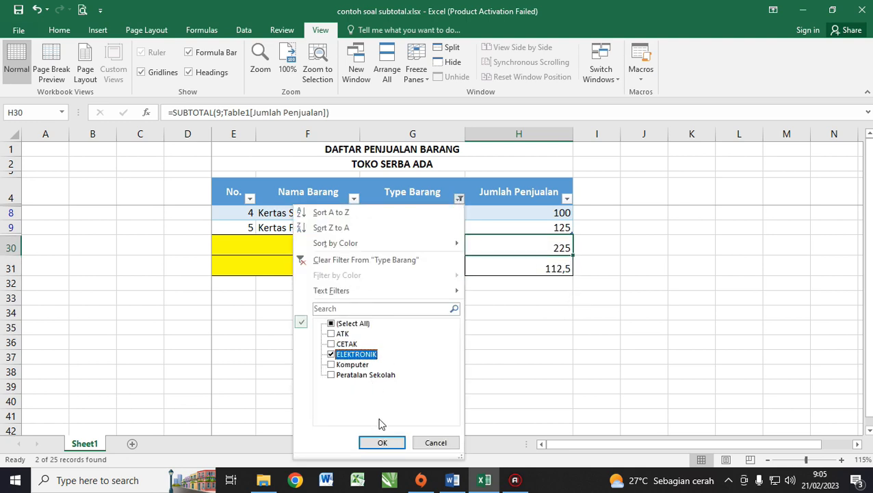
{"action": "left_click", "coordinate": [382, 442]}
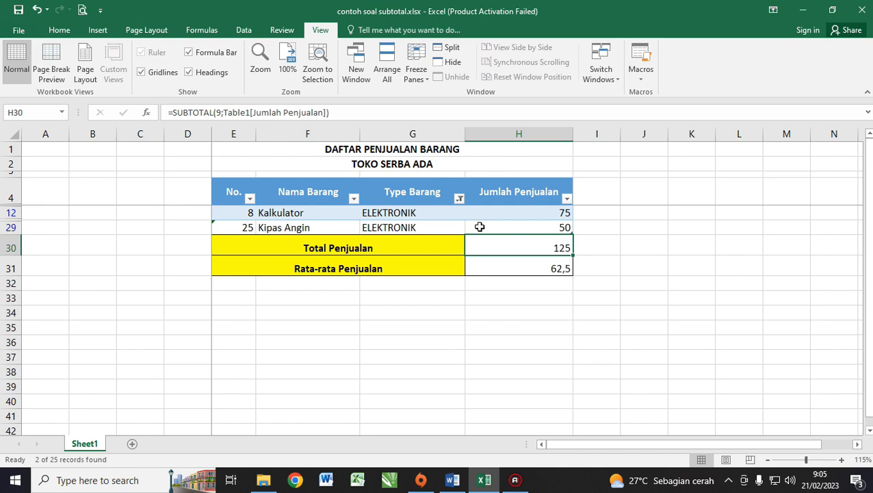
- Switch the Type Barang filter from ELEKTRONIK to only Komputer items
{"action": "left_click", "coordinate": [459, 198]}
{"action": "left_click", "coordinate": [355, 354]}
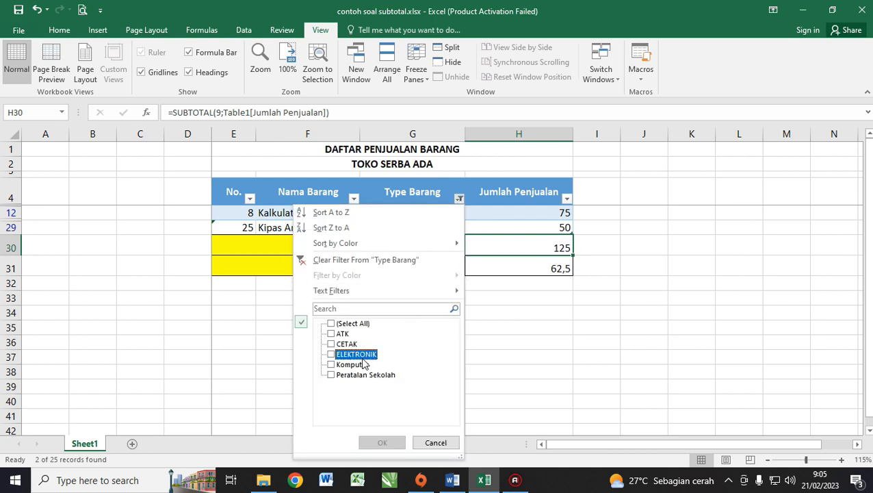
{"action": "left_click", "coordinate": [352, 364]}
{"action": "left_click", "coordinate": [382, 442]}
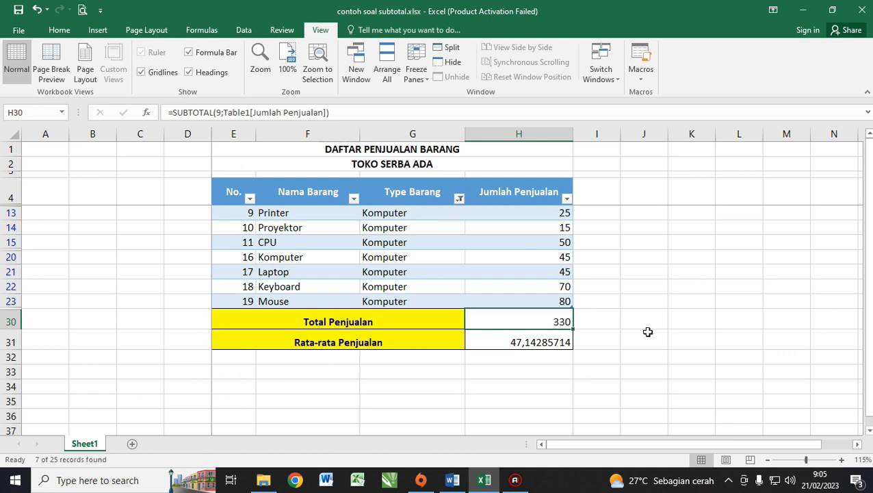
- Format the total and average cells H30:H31 as Number with 2 decimal places and check both cells
{"action": "left_click_drag", "start_coordinate": [525, 327], "coordinate": [532, 335]}
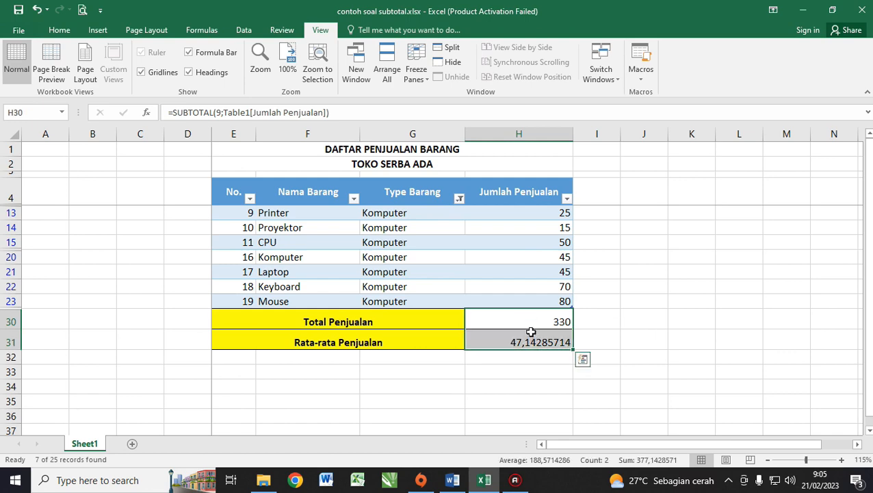
{"action": "left_click", "coordinate": [59, 31]}
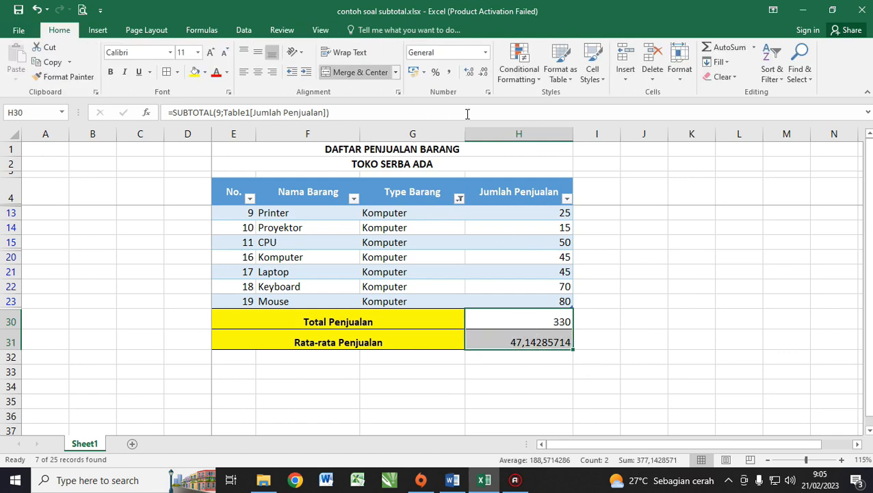
{"action": "left_click", "coordinate": [488, 92]}
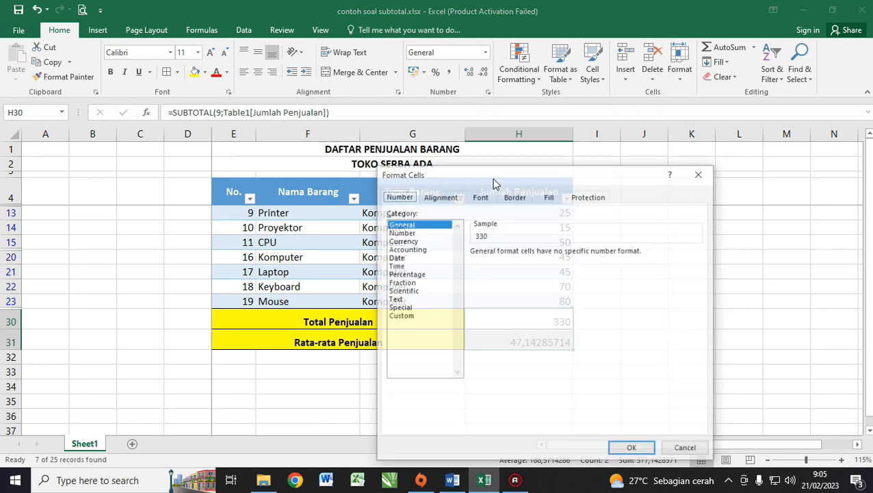
{"action": "left_click", "coordinate": [402, 241]}
{"action": "left_click", "coordinate": [401, 233]}
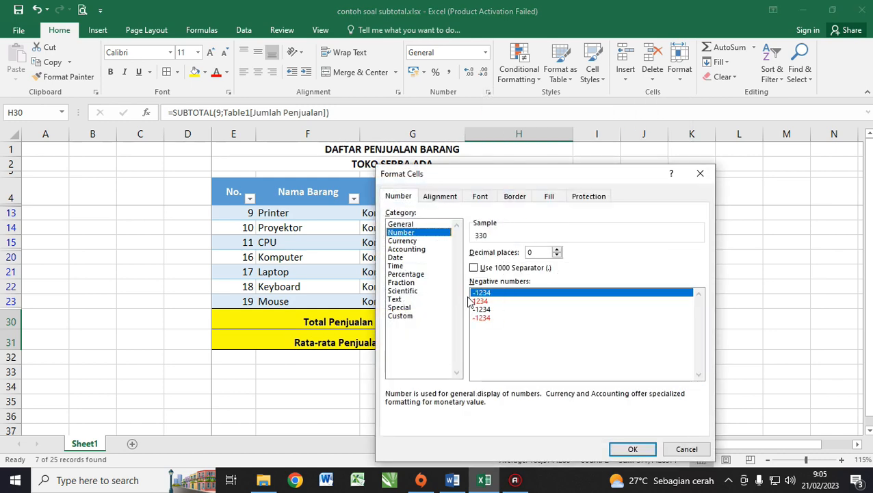
{"action": "left_click", "coordinate": [557, 251]}
{"action": "left_click", "coordinate": [558, 252]}
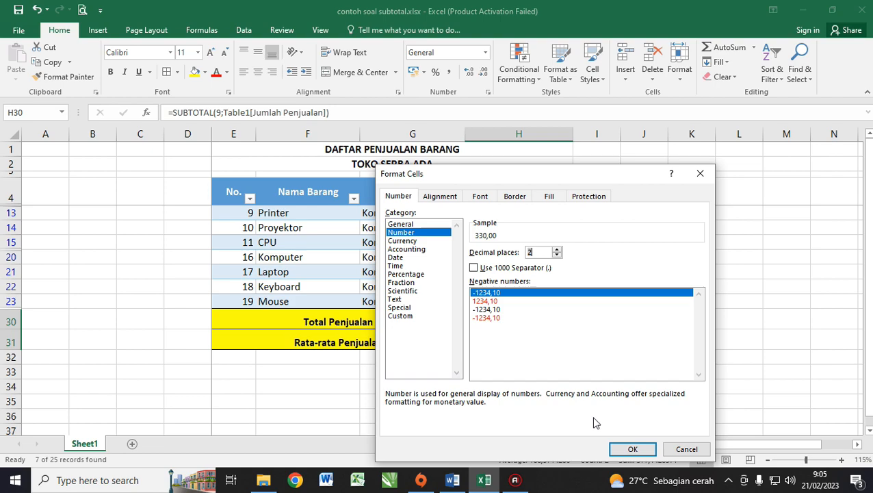
{"action": "left_click", "coordinate": [633, 449]}
{"action": "left_click", "coordinate": [636, 354]}
{"action": "left_click", "coordinate": [555, 337]}
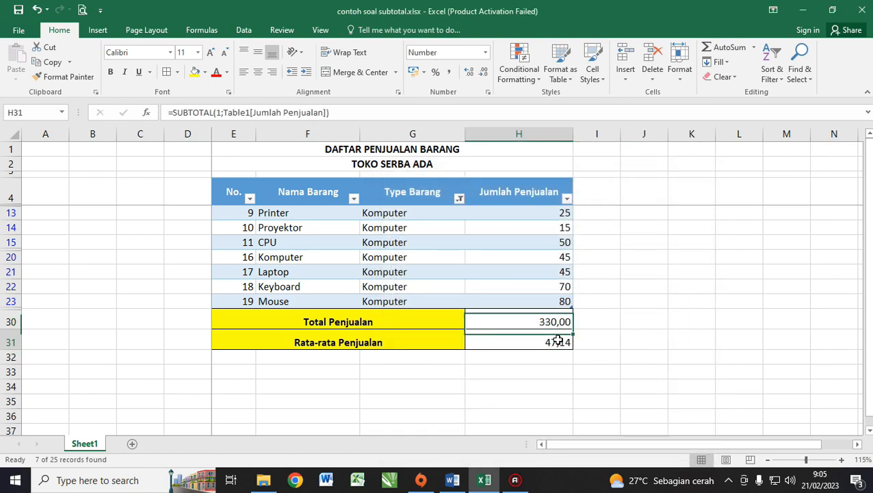
{"action": "left_click", "coordinate": [551, 324]}
{"action": "left_click", "coordinate": [557, 336]}
{"action": "left_click", "coordinate": [556, 324]}
{"action": "left_click", "coordinate": [550, 338]}
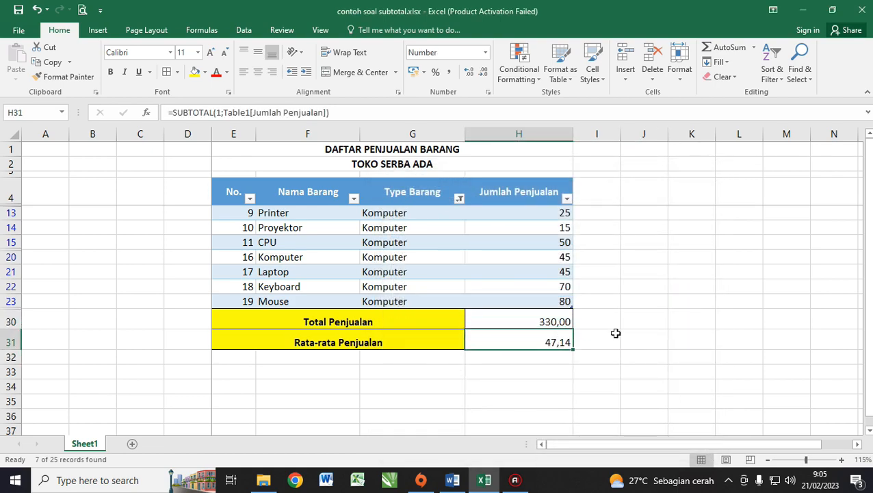
- Switch the Type Barang filter from Komputer to only Peratalan Sekolah items
{"action": "left_click", "coordinate": [459, 199]}
{"action": "left_click", "coordinate": [344, 364]}
{"action": "left_click", "coordinate": [353, 375]}
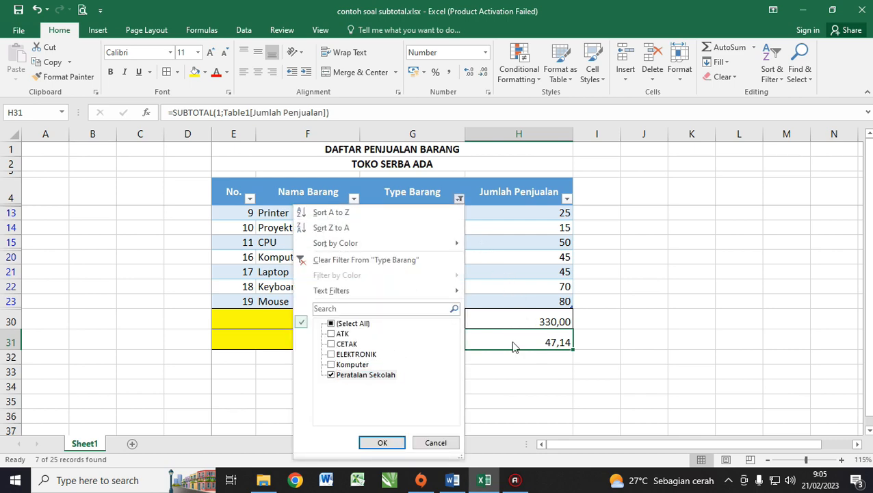
{"action": "left_click", "coordinate": [382, 442]}
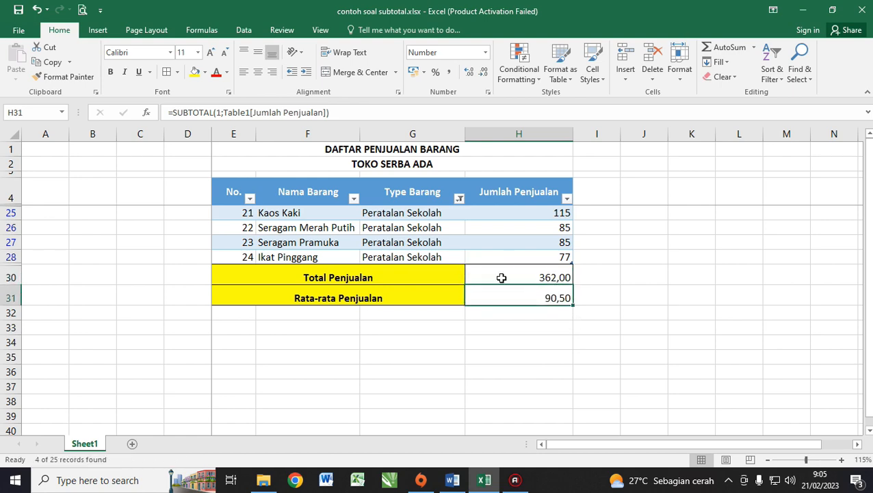
- Compare the filtered Peratalan Sekolah sales figures with the Total Penjualan and Rata-rata Penjualan cells
{"action": "left_click_drag", "start_coordinate": [413, 213], "coordinate": [409, 256]}
{"action": "left_click_drag", "start_coordinate": [536, 216], "coordinate": [541, 257]}
{"action": "left_click", "coordinate": [526, 279]}
{"action": "left_click", "coordinate": [534, 298]}
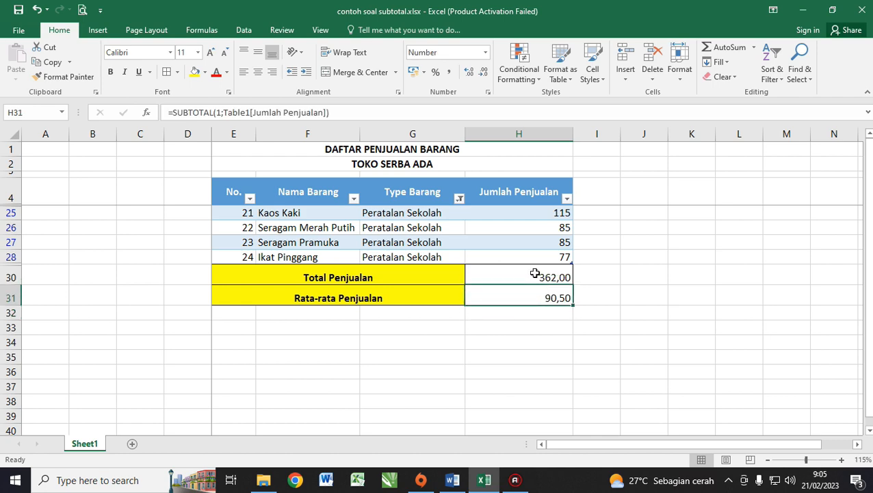
{"action": "left_click", "coordinate": [535, 273]}
{"action": "left_click", "coordinate": [538, 217]}
{"action": "left_click", "coordinate": [529, 245]}
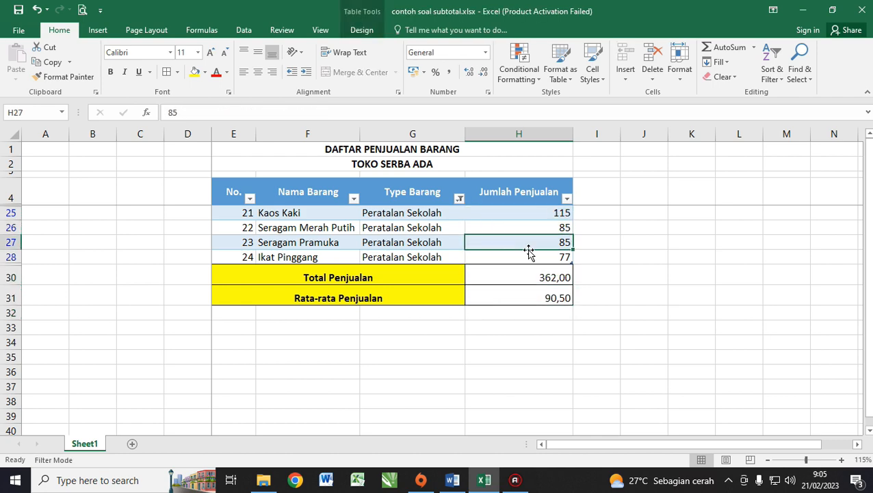
{"action": "left_click", "coordinate": [528, 254]}
{"action": "left_click", "coordinate": [524, 241]}
{"action": "left_click", "coordinate": [521, 226]}
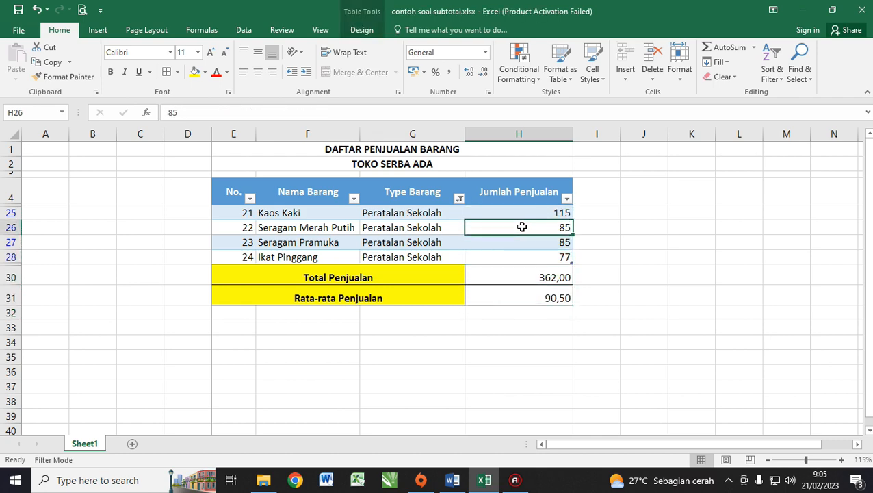
{"action": "left_click", "coordinate": [533, 277]}
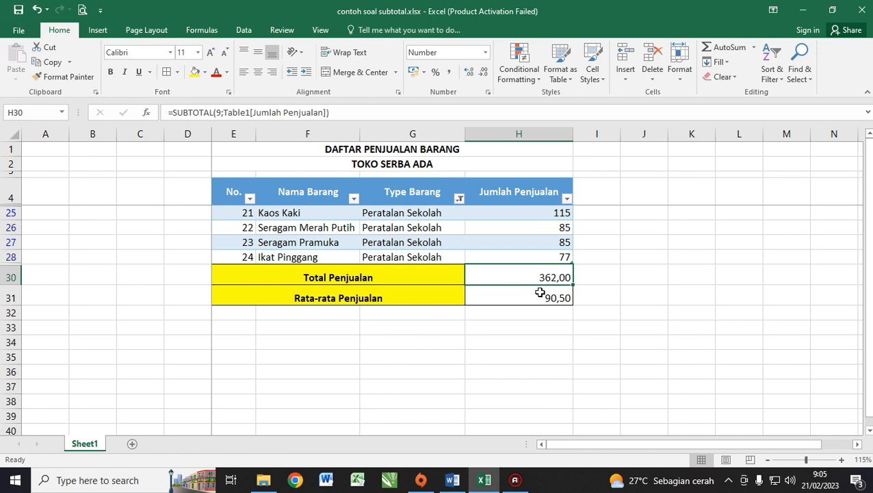
{"action": "left_click", "coordinate": [502, 298]}
{"action": "left_click", "coordinate": [501, 277]}
{"action": "left_click", "coordinate": [503, 294]}
- Start a SUBTOTAL formula in H30 and review the available function numbers through 111 - VAR.P
{"action": "left_click", "coordinate": [509, 276]}
{"action": "type", "text": "=SUBT"}
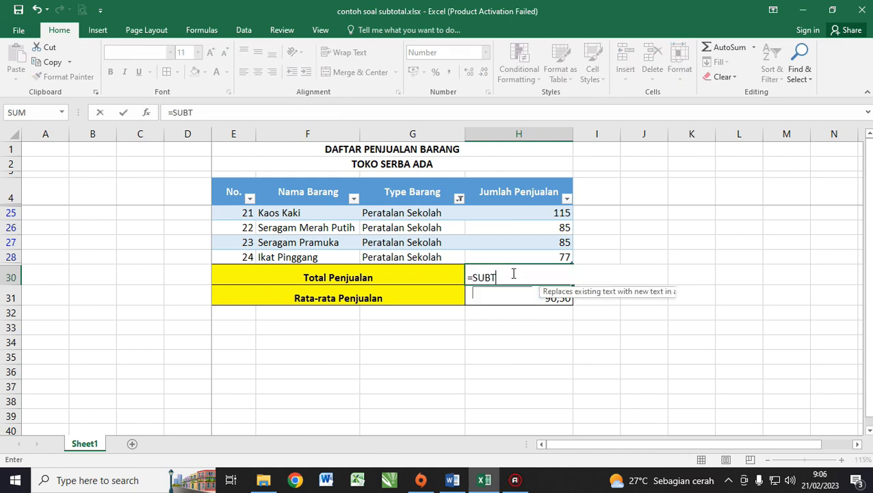
{"action": "type", "text": "OTAL("}
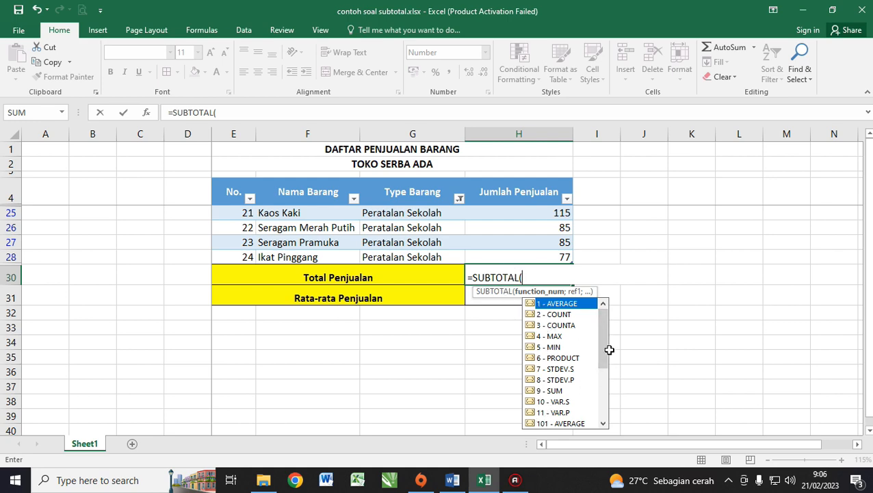
{"action": "left_click_drag", "start_coordinate": [609, 350], "coordinate": [606, 409]}
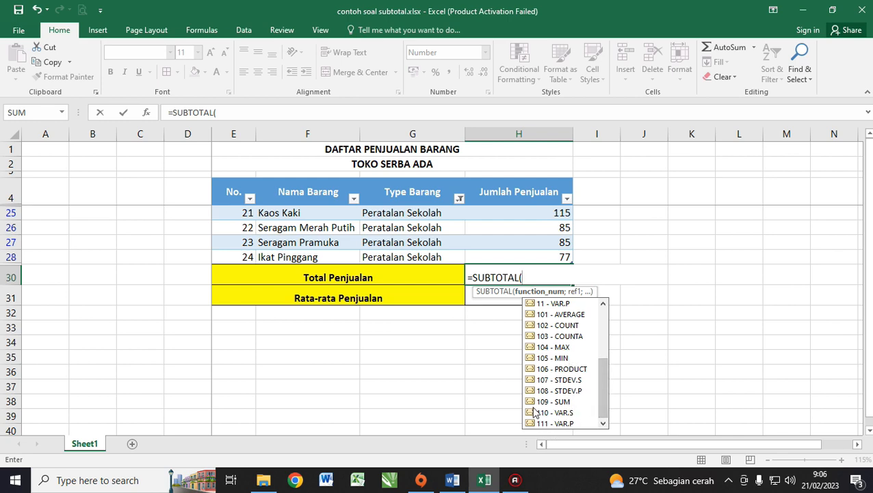
- Discard the unfinished SUBTOTAL entry in H30 and restore the original Total Penjualan formula
{"action": "left_click", "coordinate": [671, 353]}
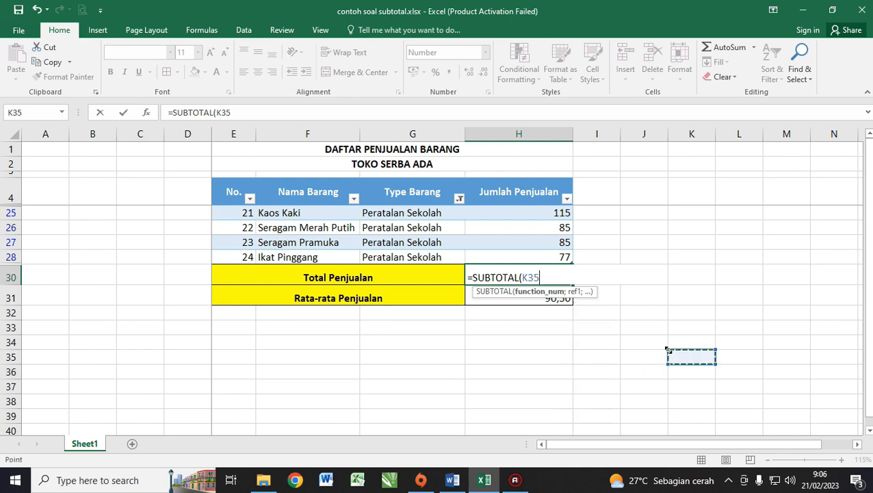
{"action": "key", "text": "BackSpace"}
{"action": "key", "text": "BackSpace"}
{"action": "key", "text": "BackSpace"}
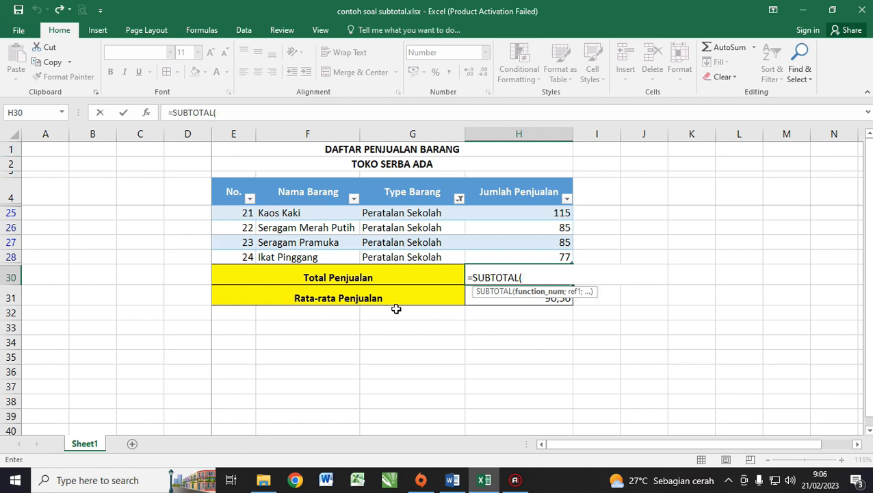
{"action": "key", "text": "BackSpace"}
{"action": "key", "text": "Escape"}
{"action": "left_click", "coordinate": [527, 322]}
{"action": "left_click", "coordinate": [640, 298]}
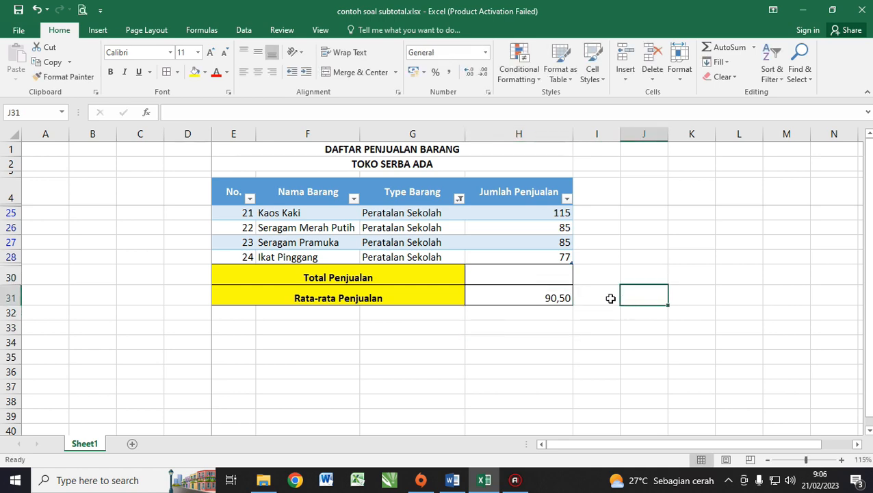
{"action": "left_click", "coordinate": [531, 273]}
{"action": "key", "text": "ctrl+z"}
{"action": "left_click", "coordinate": [593, 356]}
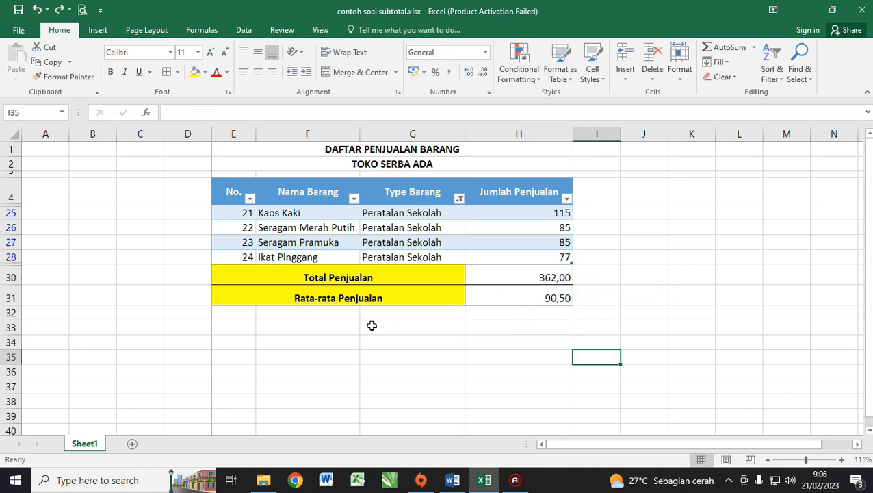
- Select the Total Penjualan and Rata-rata Penjualan rows and fill them down into rows 32 and 33
{"action": "left_click", "coordinate": [340, 314]}
{"action": "left_click_drag", "start_coordinate": [277, 279], "coordinate": [520, 313]}
{"action": "left_click_drag", "start_coordinate": [378, 280], "coordinate": [579, 327]}
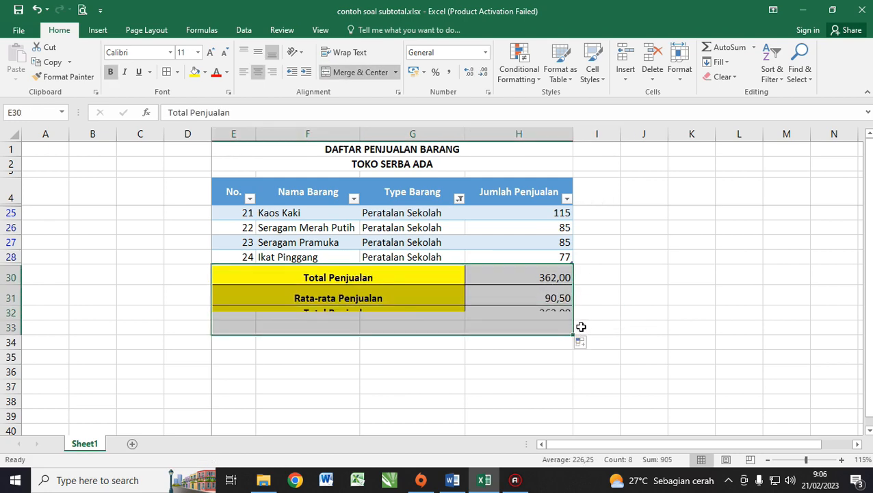
- Select rows 32 and 33 and increase their height slightly
{"action": "left_click", "coordinate": [624, 341]}
{"action": "left_click", "coordinate": [382, 312]}
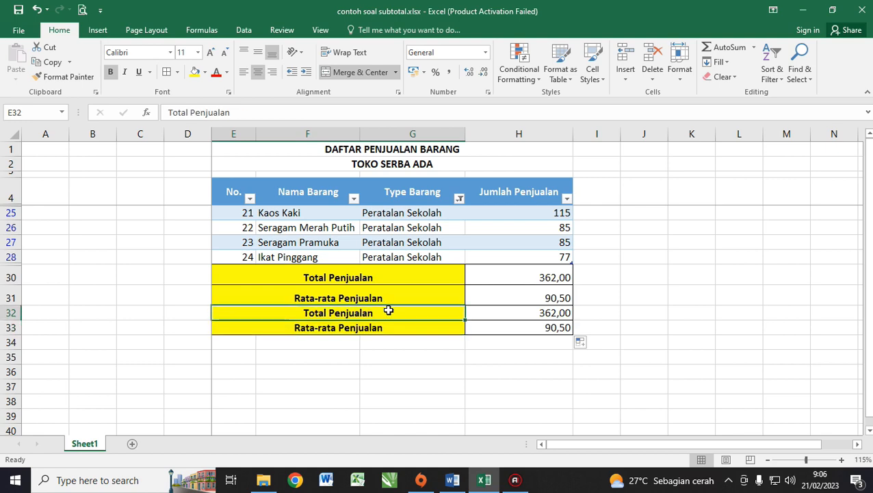
{"action": "left_click", "coordinate": [538, 308]}
{"action": "left_click_drag", "start_coordinate": [10, 312], "coordinate": [8, 325]}
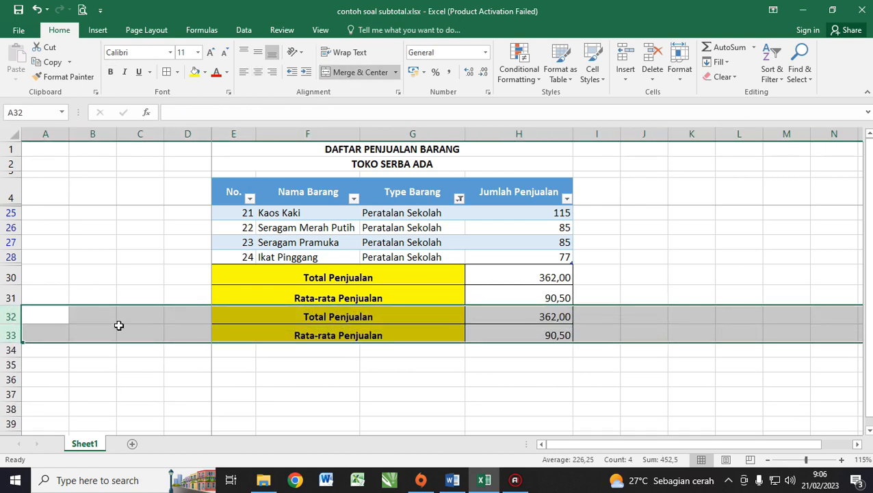
{"action": "left_click", "coordinate": [528, 312]}
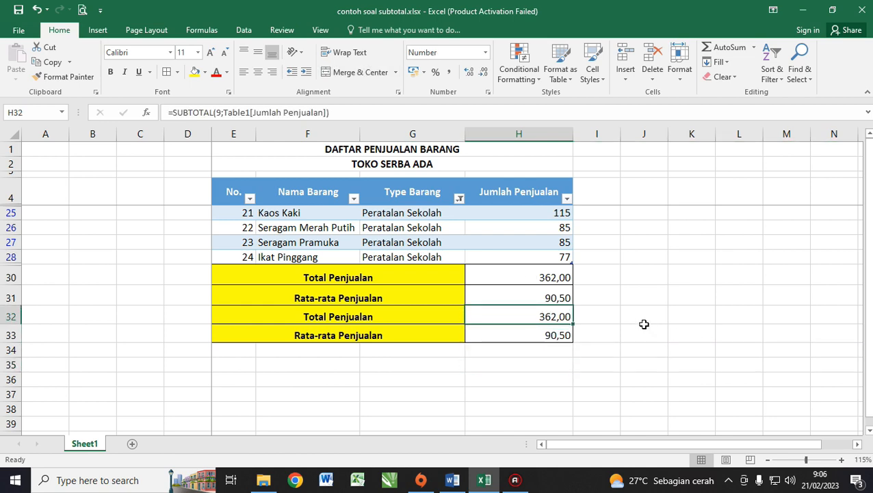
{"action": "type", "text": "=SUB"}
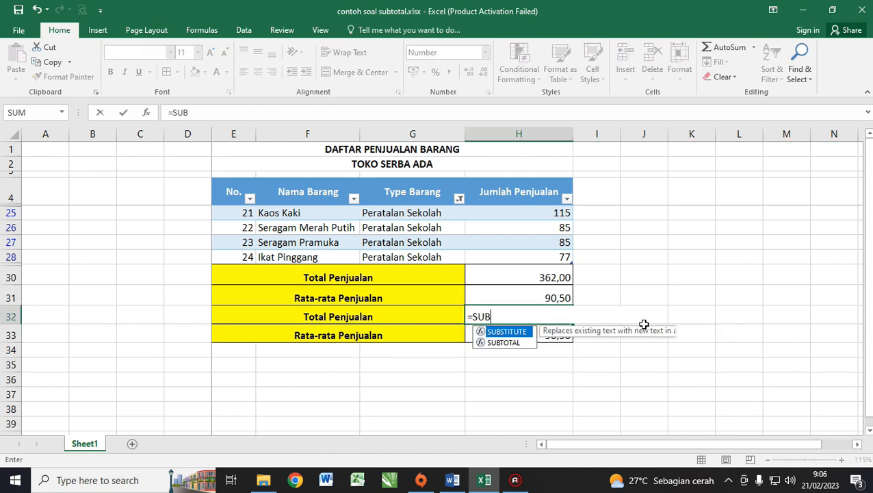
{"action": "type", "text": "TOTAL(109"}
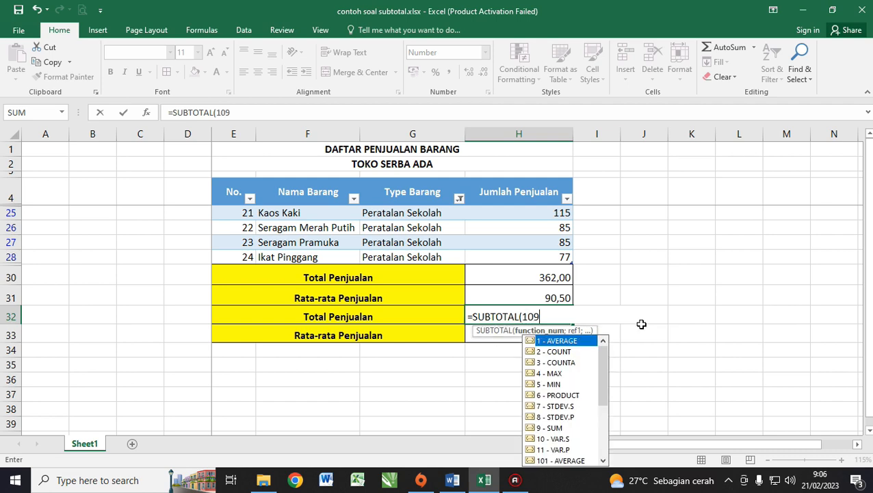
{"action": "type", "text": ";"}
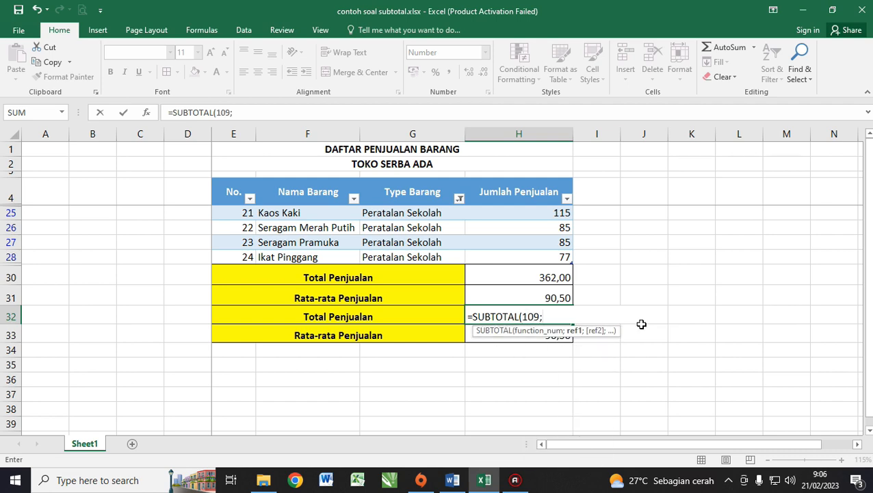
{"action": "left_click", "coordinate": [527, 256]}
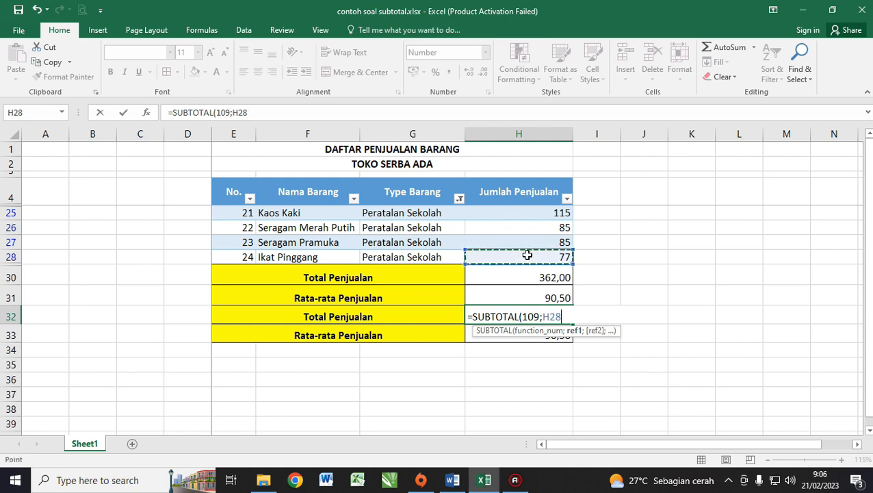
{"action": "key", "text": "ctrl+shift+Up"}
{"action": "key", "text": "shift+Down"}
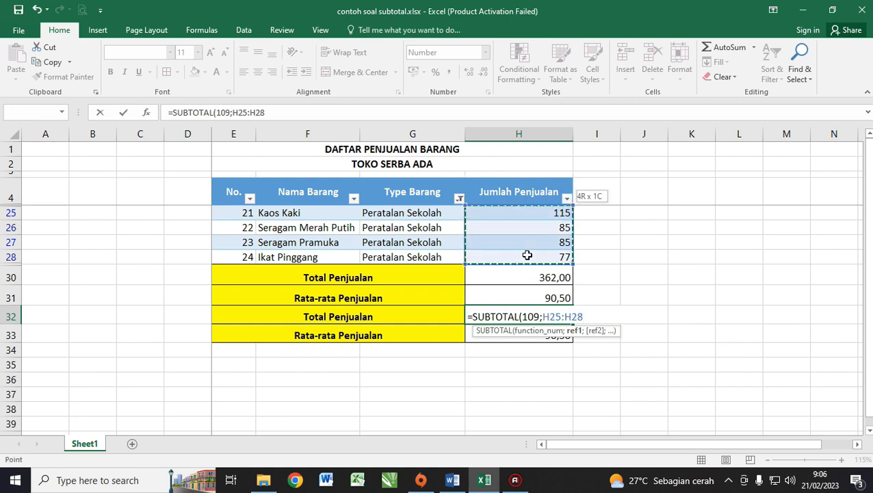
{"action": "key", "text": "Down"}
{"action": "key", "text": "Up"}
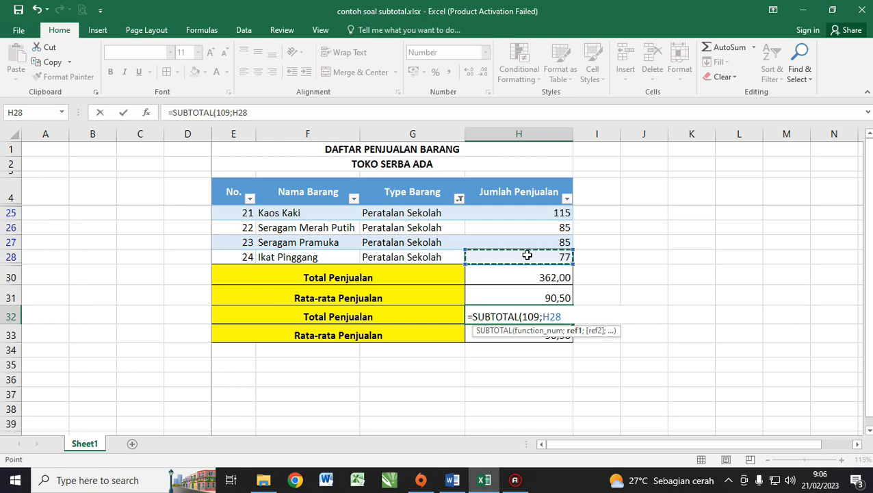
{"action": "key", "text": "shift+Up"}
{"action": "key", "text": "ctrl+shift+Up"}
{"action": "key", "text": "ctrl+shift+Left"}
{"action": "key", "text": "shift+Down"}
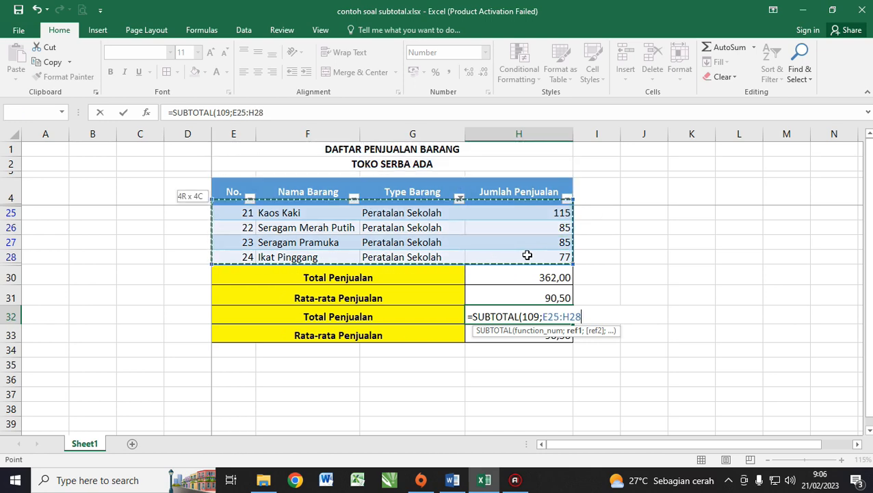
{"action": "key", "text": "shift+Right"}
{"action": "key", "text": "shift+Right"}
{"action": "key", "text": "shift+Right"}
{"action": "key", "text": "shift+Right"}
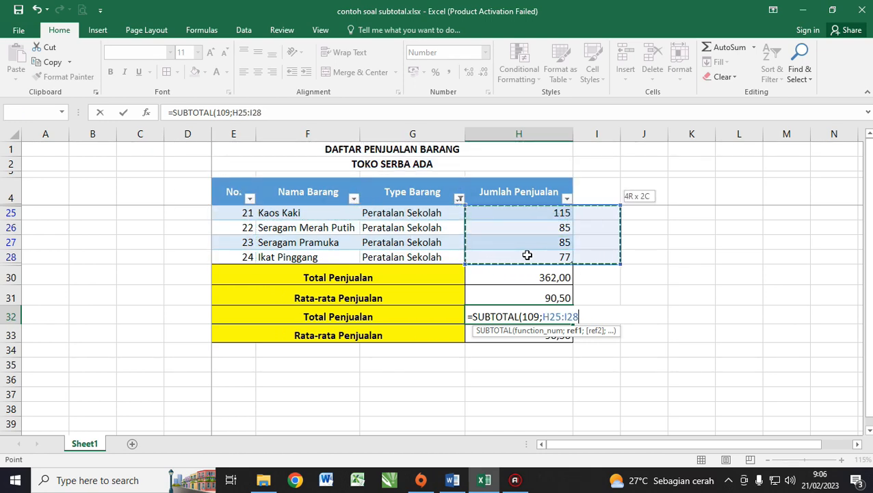
{"action": "key", "text": "shift+Left"}
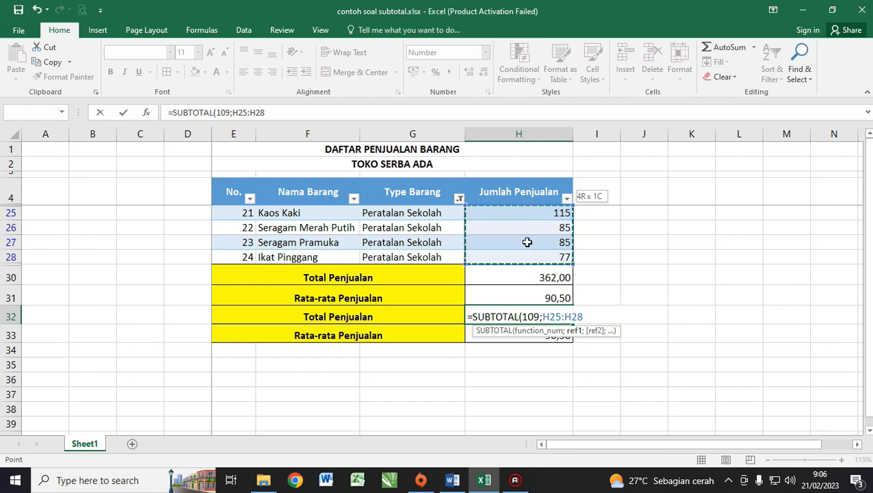
{"action": "key", "text": "BackSpace"}
{"action": "key", "text": "BackSpace"}
{"action": "key", "text": "BackSpace"}
{"action": "key", "text": "BackSpace"}
{"action": "key", "text": "BackSpace"}
{"action": "key", "text": "BackSpace"}
{"action": "key", "text": "BackSpace"}
{"action": "key", "text": "BackSpace"}
{"action": "key", "text": "BackSpace"}
{"action": "key", "text": "Escape"}
{"action": "left_click", "coordinate": [663, 350]}
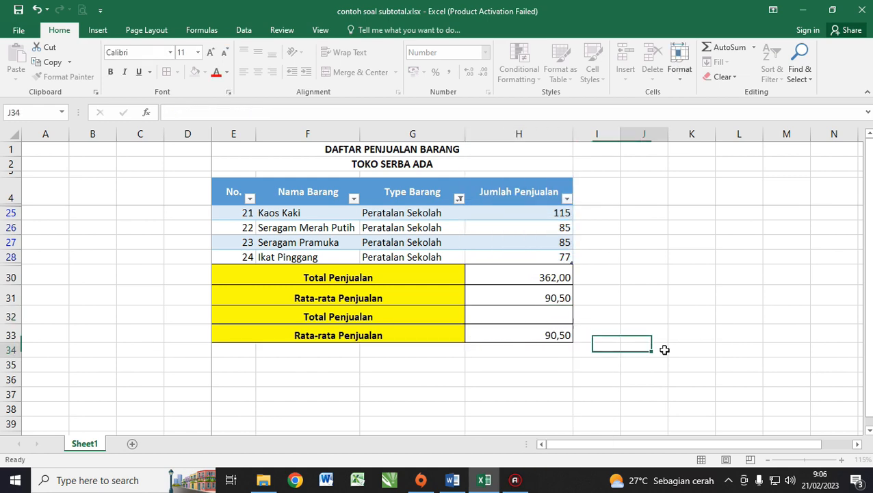
- Show all product types again in the Type Barang filter
{"action": "left_click", "coordinate": [459, 198]}
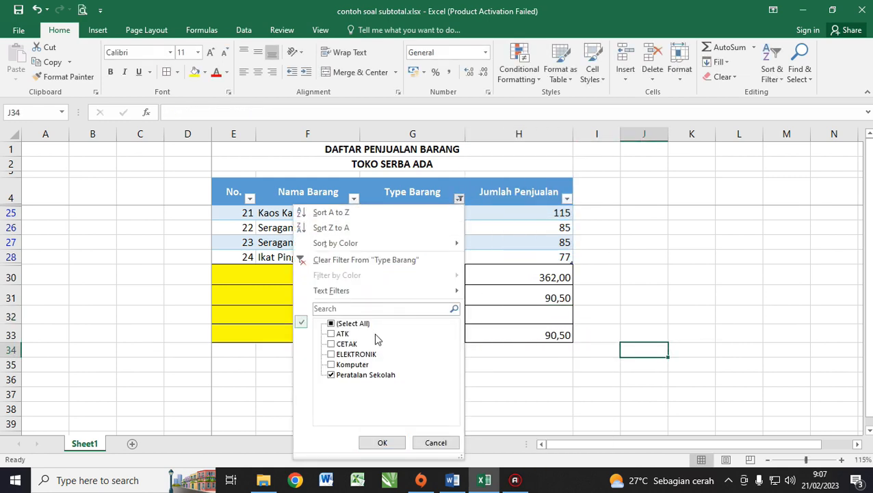
{"action": "left_click", "coordinate": [342, 323]}
{"action": "left_click", "coordinate": [384, 443]}
- Enter =SUBTOTAL(109;Table1[Jumlah Penjualan]) in H32 for the second Total Penjualan row
{"action": "scroll", "coordinate": [595, 322], "scroll_direction": "down", "scroll_amount": 7}
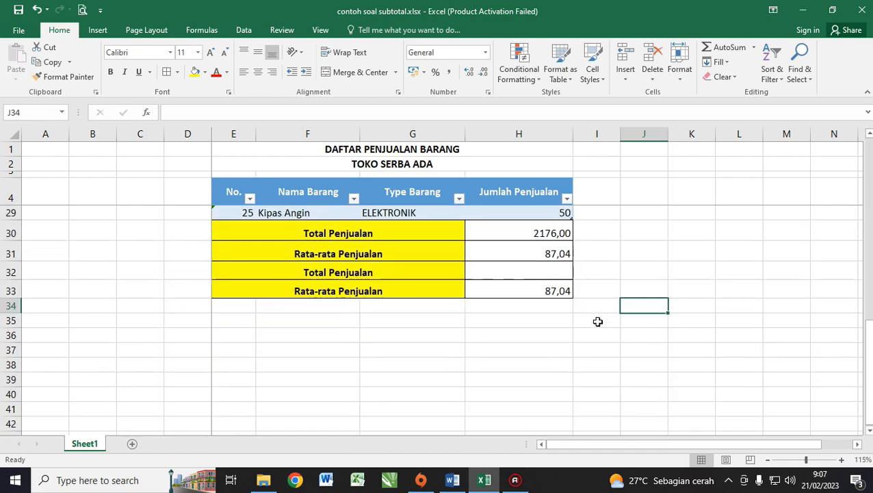
{"action": "scroll", "coordinate": [598, 323], "scroll_direction": "up", "scroll_amount": 2}
{"action": "left_click", "coordinate": [540, 405]}
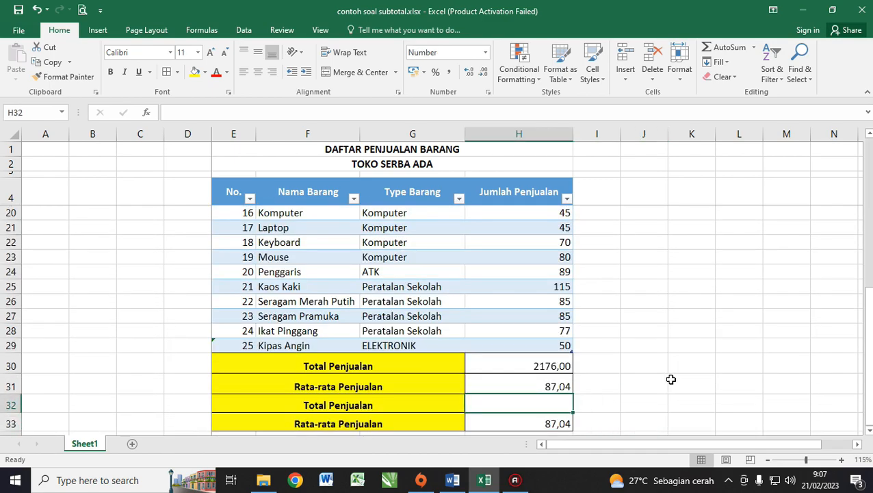
{"action": "type", "text": "=SUBTOTAL"}
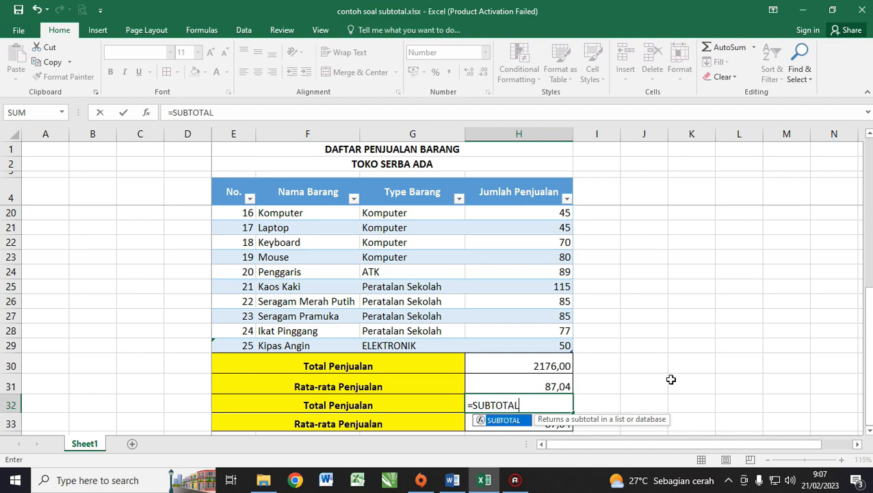
{"action": "type", "text": "(10"}
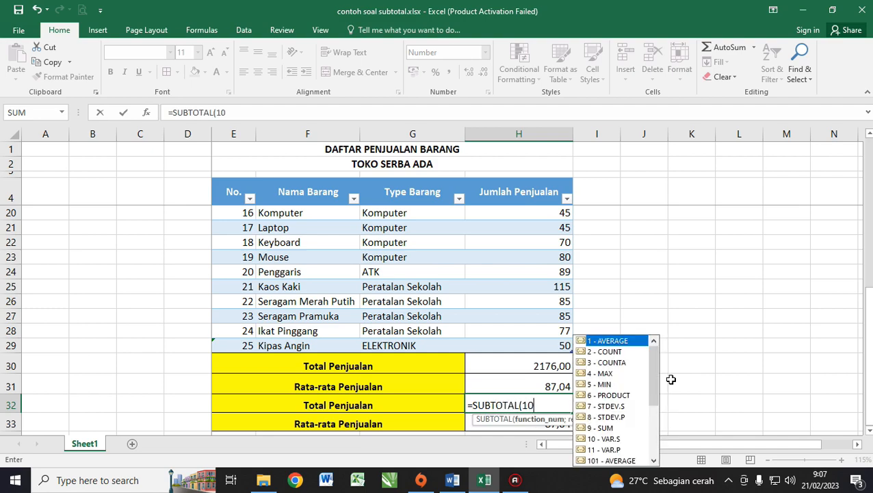
{"action": "type", "text": "9;"}
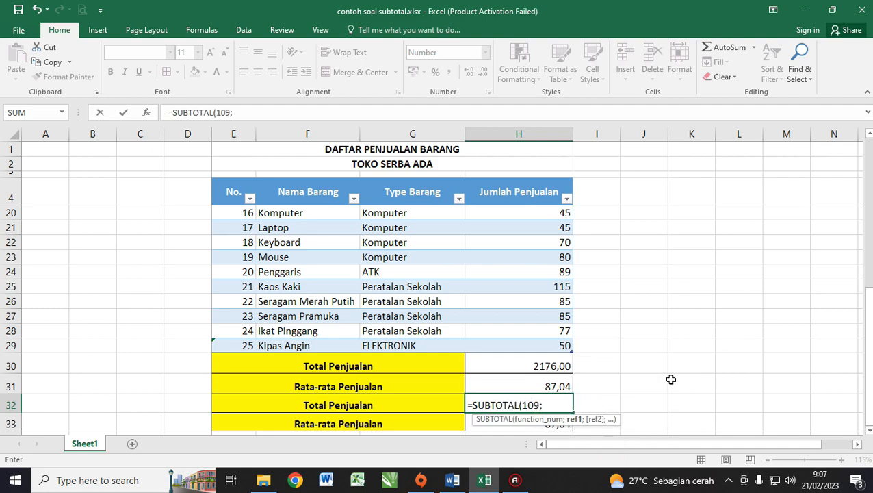
{"action": "left_click", "coordinate": [496, 345]}
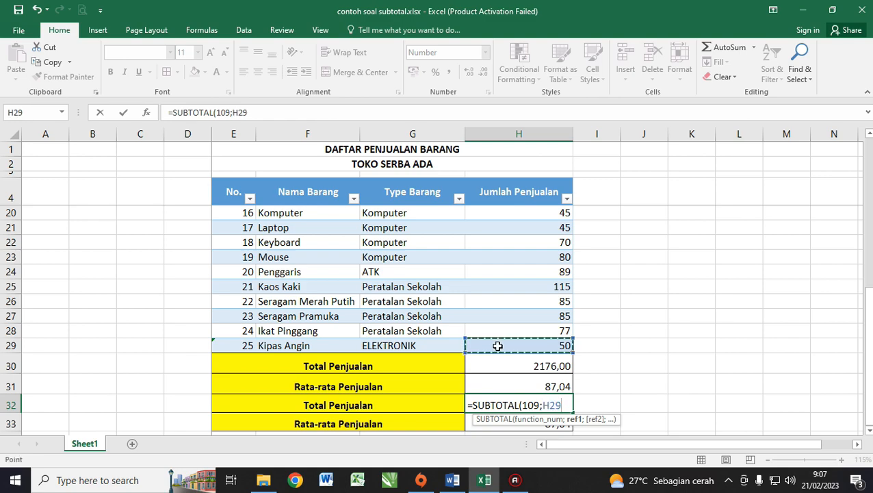
{"action": "key", "text": "ctrl+shift+Up"}
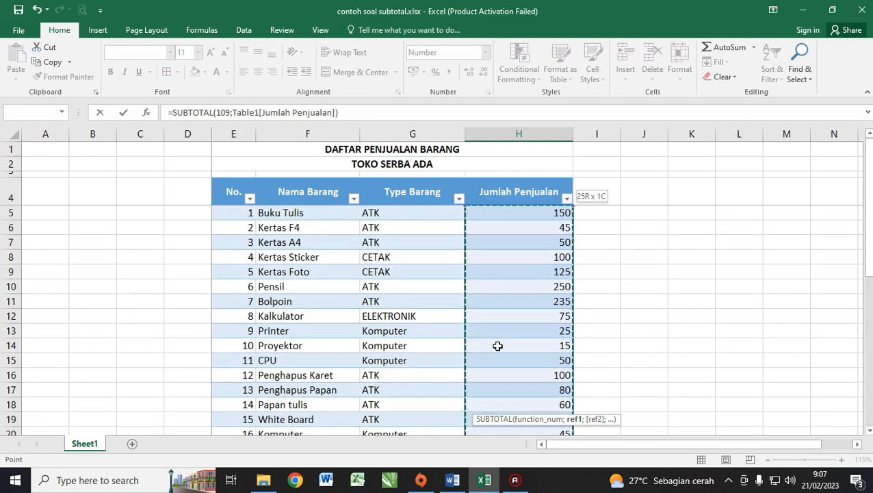
{"action": "key", "text": "Return"}
- Copy the SUBTOTAL formula from H32 down into H33
{"action": "scroll", "coordinate": [499, 345], "scroll_direction": "down", "scroll_amount": 2}
{"action": "left_click", "coordinate": [553, 318]}
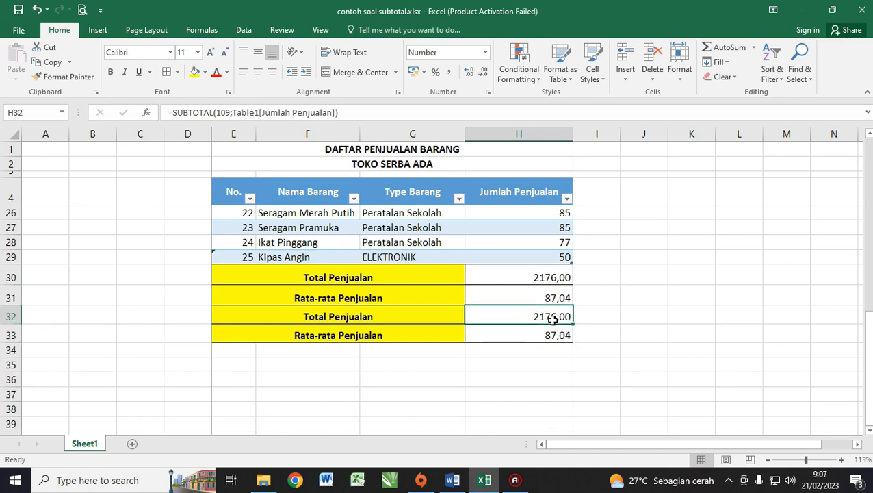
{"action": "mouse_move", "coordinate": [572, 326]}
{"action": "left_mouse_down"}
{"action": "mouse_move", "coordinate": [574, 336]}
{"action": "mouse_move", "coordinate": [573, 320]}
{"action": "left_mouse_up"}
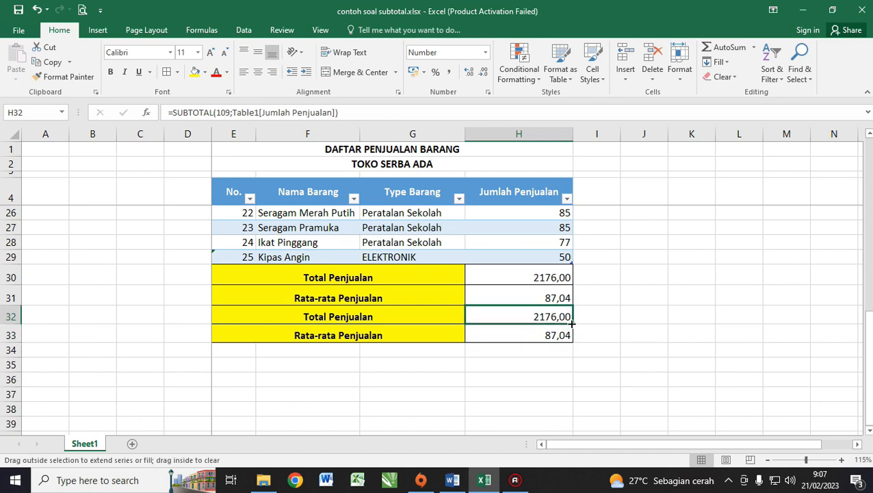
{"action": "left_click", "coordinate": [616, 313]}
{"action": "left_click", "coordinate": [522, 312]}
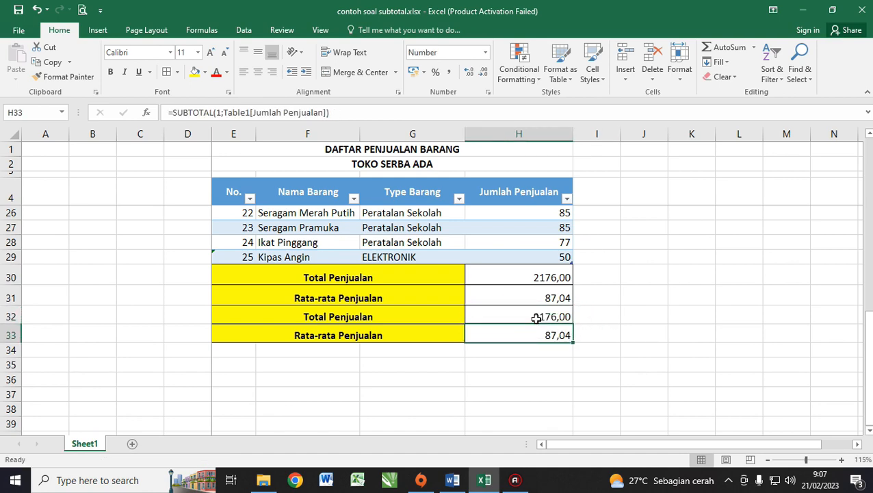
{"action": "mouse_move", "coordinate": [572, 324]}
{"action": "left_mouse_down"}
{"action": "mouse_move", "coordinate": [577, 335]}
{"action": "mouse_move", "coordinate": [563, 337]}
{"action": "left_mouse_up"}
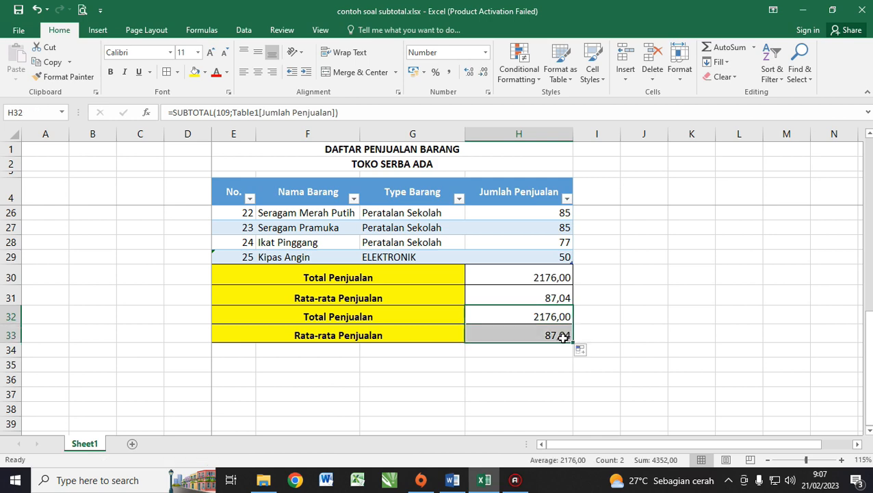
- Change the SUBTOTAL function number in H33 to 101 for the second Rata-rata Penjualan row
{"action": "left_click", "coordinate": [521, 335]}
{"action": "double_click", "coordinate": [532, 335]}
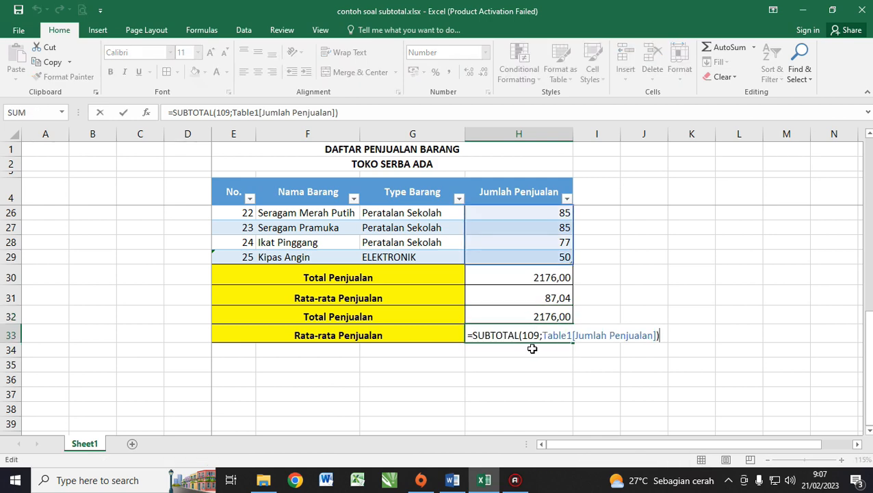
{"action": "key", "text": "BackSpace"}
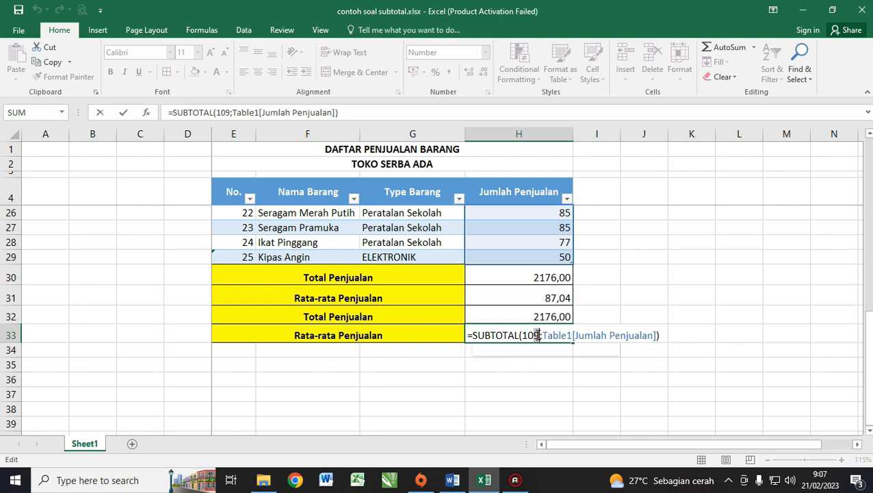
{"action": "type", "text": "1"}
{"action": "key", "text": "Return"}
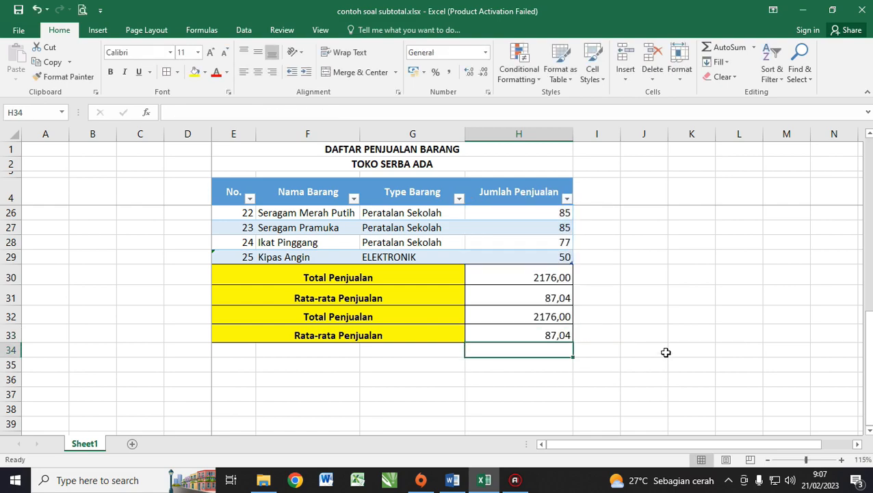
- Filter Type Barang to only CETAK to compare both pairs of total and average rows
{"action": "left_click", "coordinate": [645, 351]}
{"action": "scroll", "coordinate": [565, 350], "scroll_direction": "up", "scroll_amount": 1}
{"action": "scroll", "coordinate": [536, 353], "scroll_direction": "up", "scroll_amount": 6}
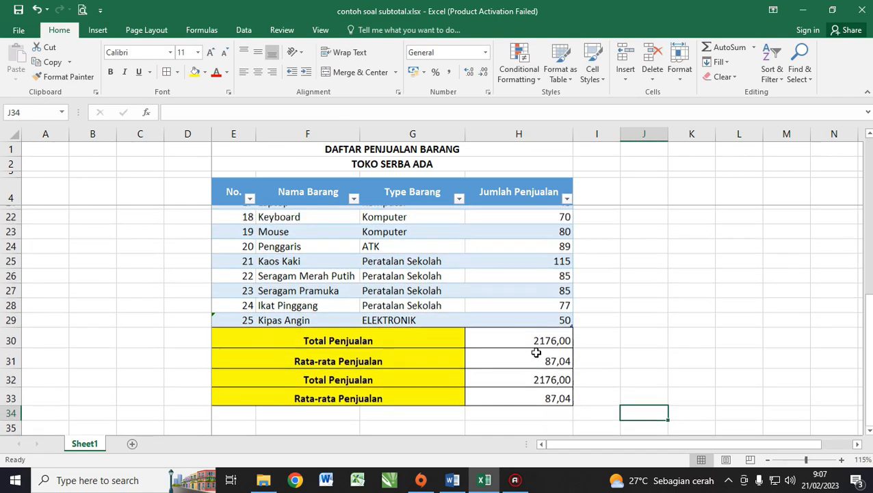
{"action": "scroll", "coordinate": [538, 313], "scroll_direction": "down", "scroll_amount": 2}
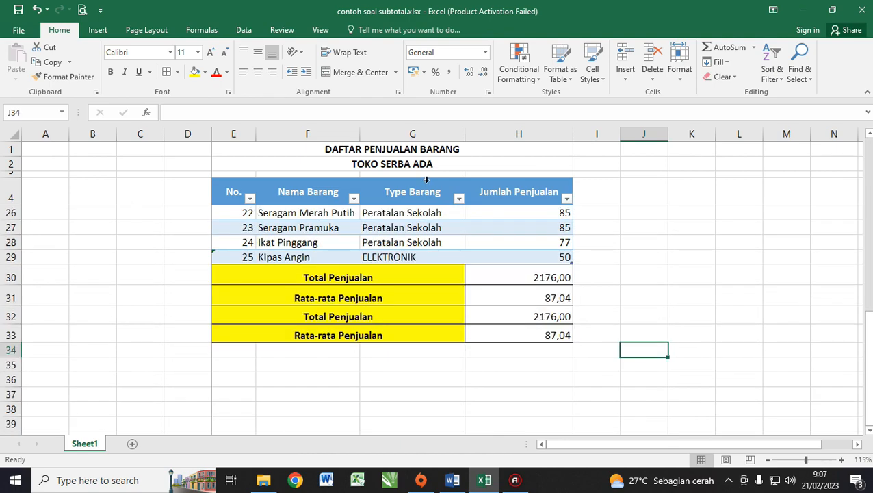
{"action": "left_click", "coordinate": [459, 199]}
{"action": "left_click", "coordinate": [349, 324]}
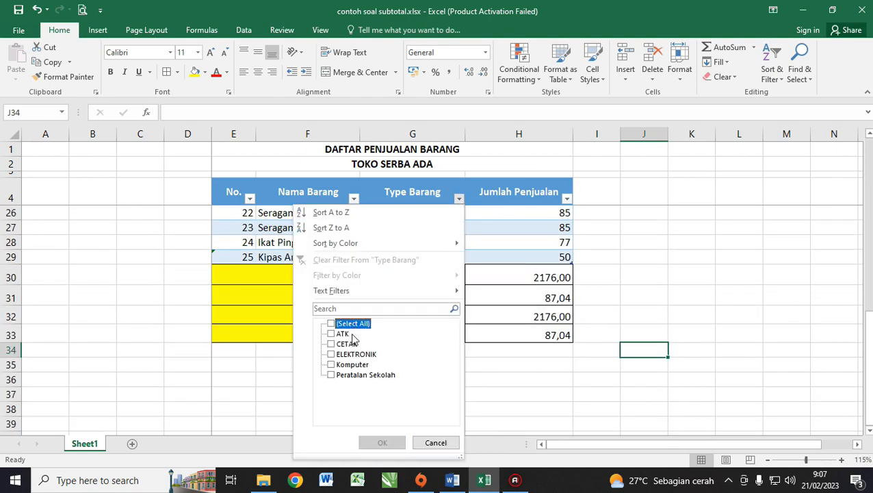
{"action": "left_click", "coordinate": [343, 344]}
{"action": "left_click", "coordinate": [381, 442]}
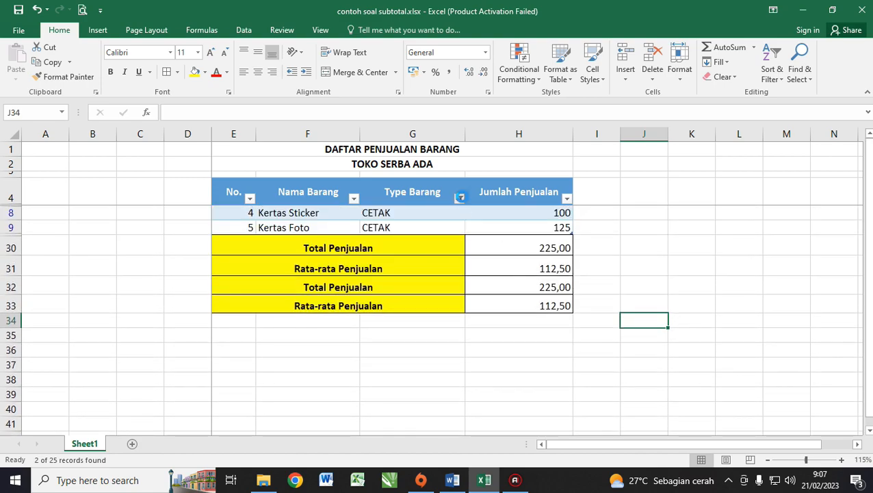
- Reselect every item in the Type Barang filter to restore the full table
{"action": "left_click", "coordinate": [459, 198]}
{"action": "left_click", "coordinate": [347, 323]}
{"action": "left_click", "coordinate": [381, 442]}
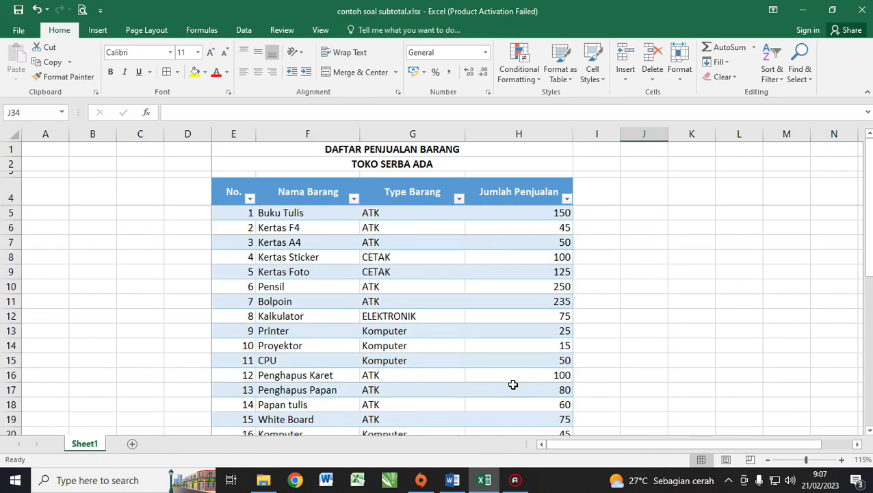
- Hide rows 8 and 9, the two CETAK items Kertas Sticker and Kertas Foto
{"action": "scroll", "coordinate": [191, 252], "scroll_direction": "down", "scroll_amount": 1}
{"action": "scroll", "coordinate": [140, 280], "scroll_direction": "up", "scroll_amount": 1}
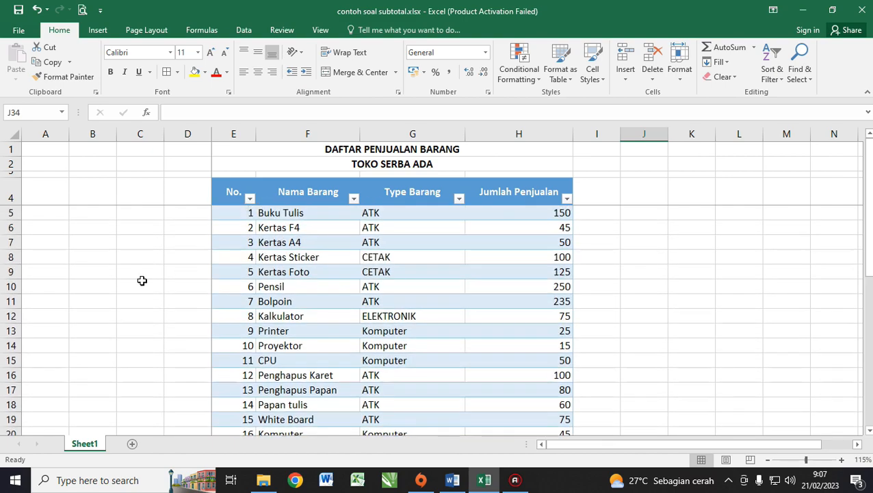
{"action": "left_click", "coordinate": [12, 258]}
{"action": "left_click_drag", "start_coordinate": [13, 258], "coordinate": [13, 272]}
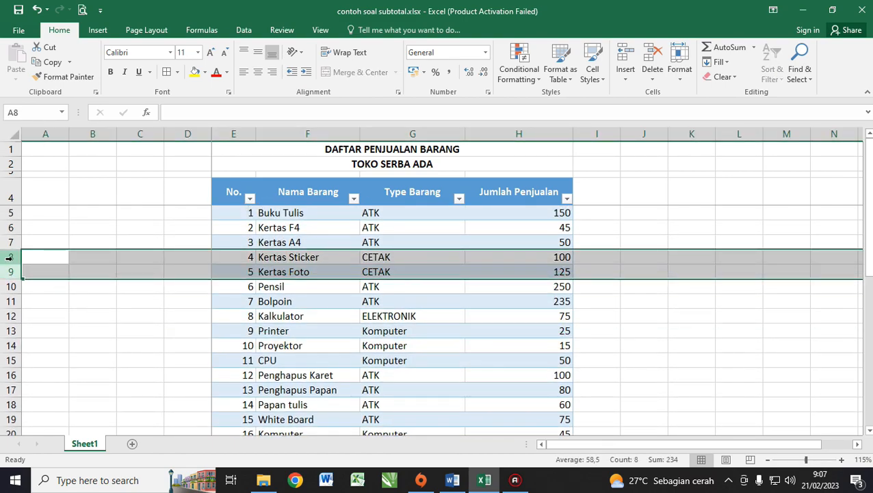
{"action": "right_click", "coordinate": [14, 261]}
{"action": "left_click", "coordinate": [55, 430]}
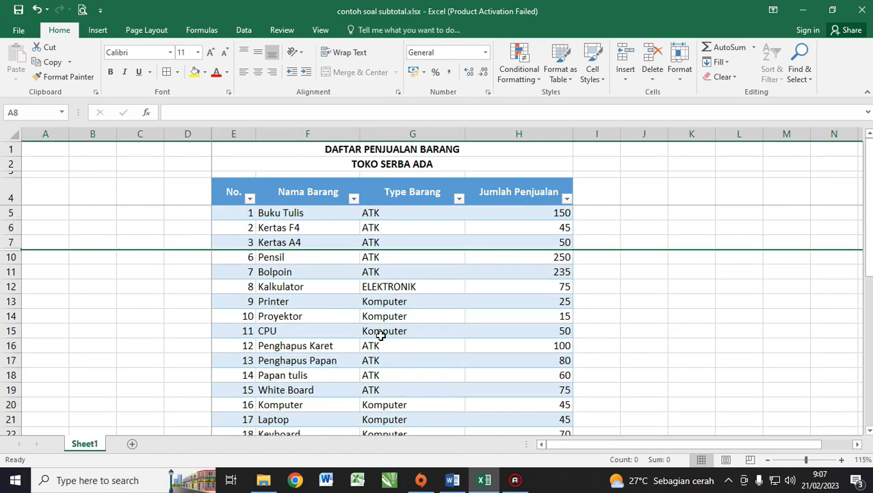
- Compare the SUBTOTAL 9 and 1 results in H30:H31 with the SUBTOTAL 109 and 101 results in H32:H33
{"action": "scroll", "coordinate": [437, 302], "scroll_direction": "down", "scroll_amount": 7}
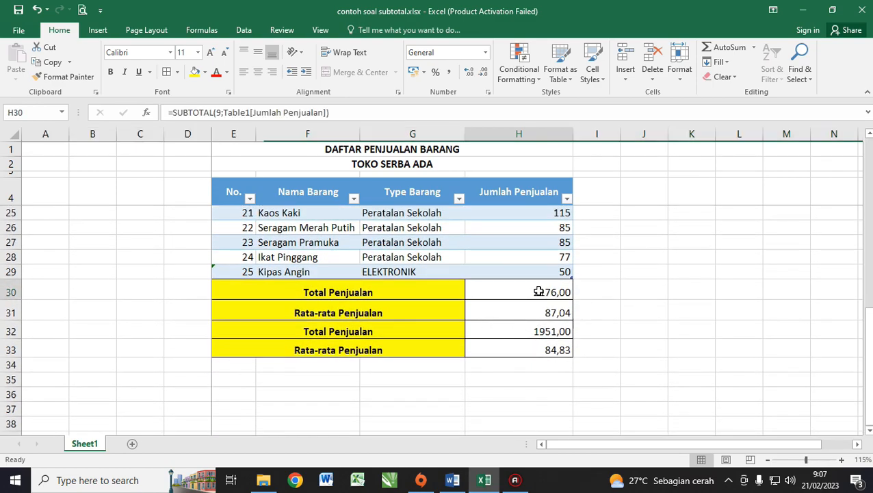
{"action": "left_click_drag", "start_coordinate": [551, 288], "coordinate": [517, 343]}
{"action": "left_click", "coordinate": [515, 330]}
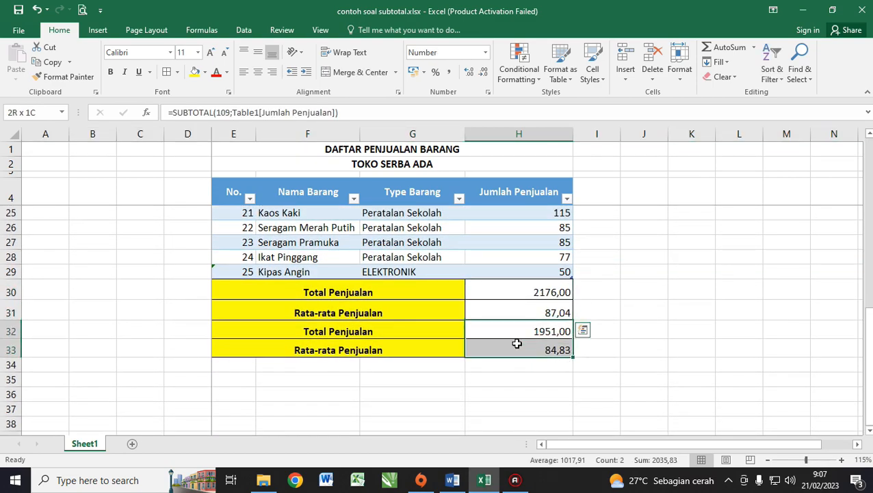
{"action": "left_click_drag", "start_coordinate": [511, 295], "coordinate": [516, 311]}
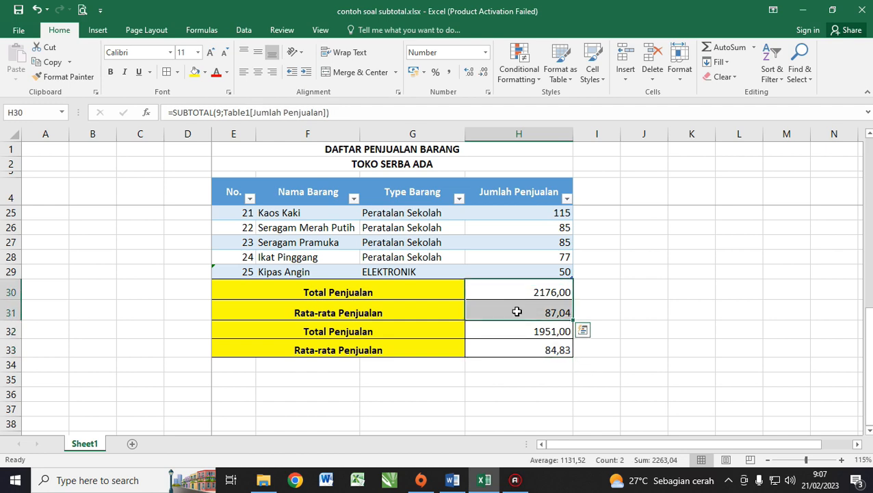
{"action": "left_click", "coordinate": [534, 290]}
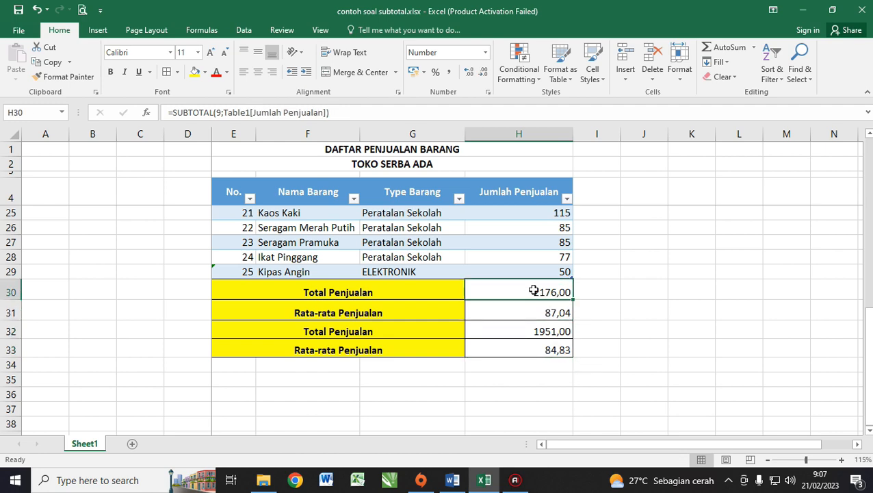
{"action": "left_click", "coordinate": [524, 312]}
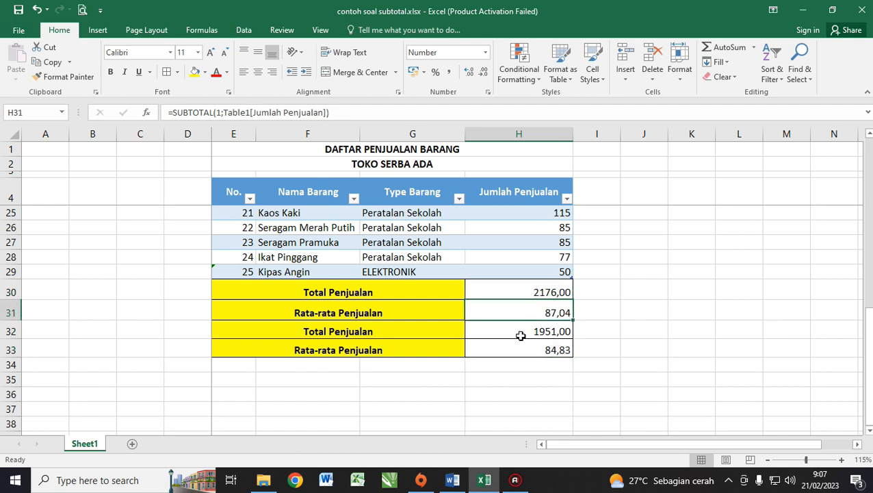
{"action": "left_click_drag", "start_coordinate": [518, 335], "coordinate": [523, 346]}
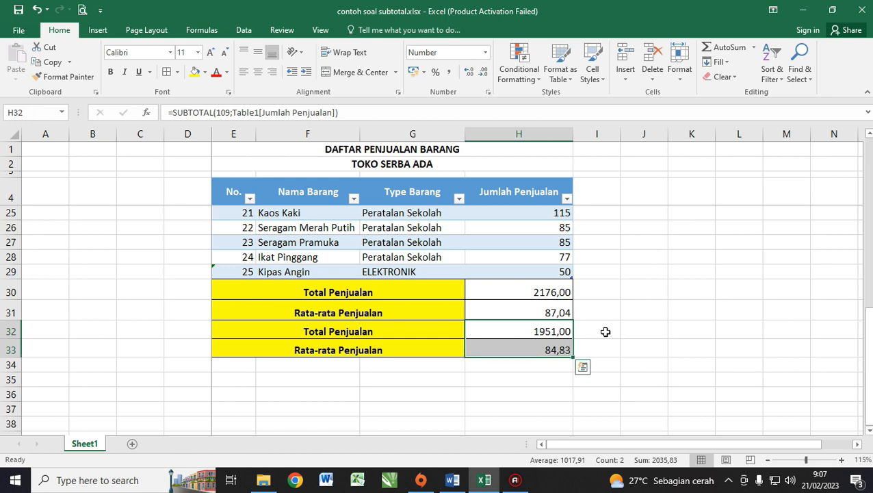
{"action": "left_click", "coordinate": [514, 345]}
{"action": "left_click", "coordinate": [513, 331]}
{"action": "left_click_drag", "start_coordinate": [511, 292], "coordinate": [514, 307]}
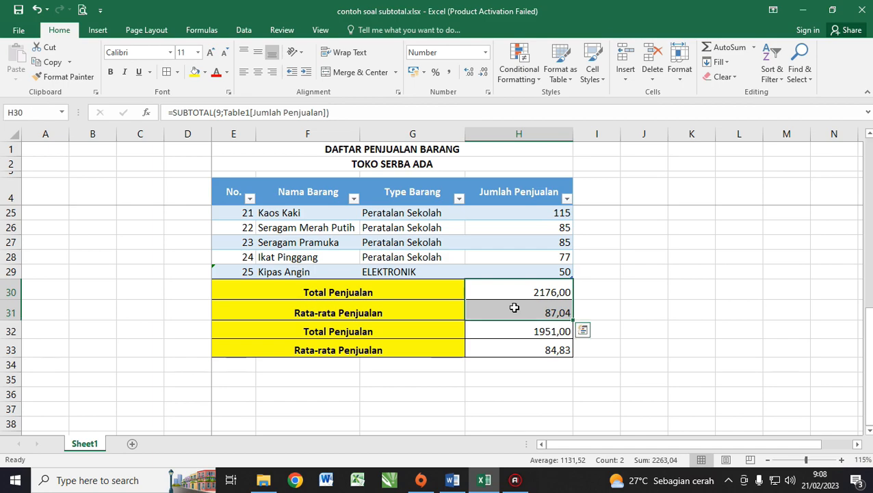
- Review the table rows around the hidden items against both pairs of Total Penjualan and Rata-rata Penjualan rows
{"action": "scroll", "coordinate": [515, 307], "scroll_direction": "up", "scroll_amount": 6}
{"action": "scroll", "coordinate": [593, 259], "scroll_direction": "down", "scroll_amount": 4}
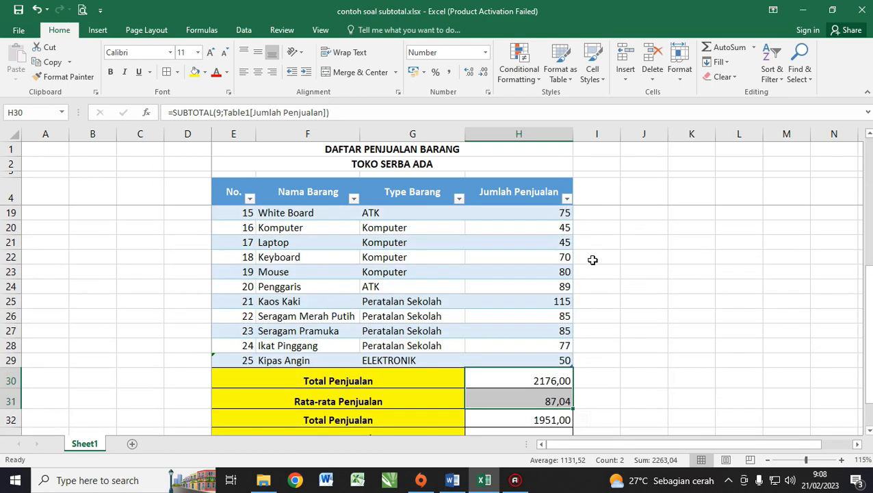
{"action": "scroll", "coordinate": [400, 312], "scroll_direction": "up", "scroll_amount": 4}
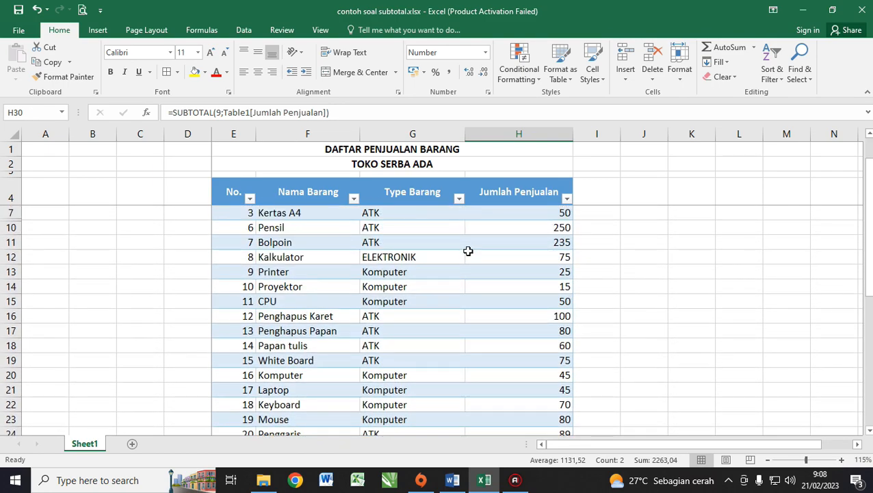
{"action": "scroll", "coordinate": [468, 251], "scroll_direction": "down", "scroll_amount": 4}
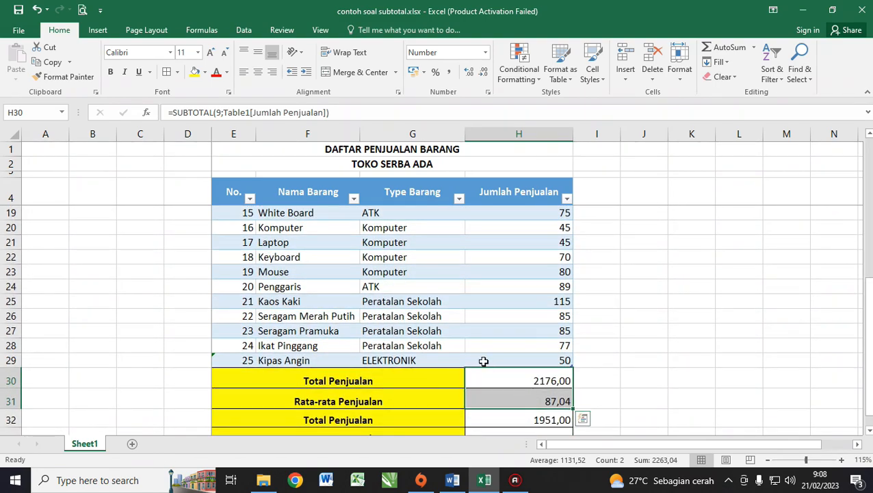
{"action": "scroll", "coordinate": [483, 361], "scroll_direction": "up", "scroll_amount": 3}
{"action": "scroll", "coordinate": [466, 272], "scroll_direction": "down", "scroll_amount": 5}
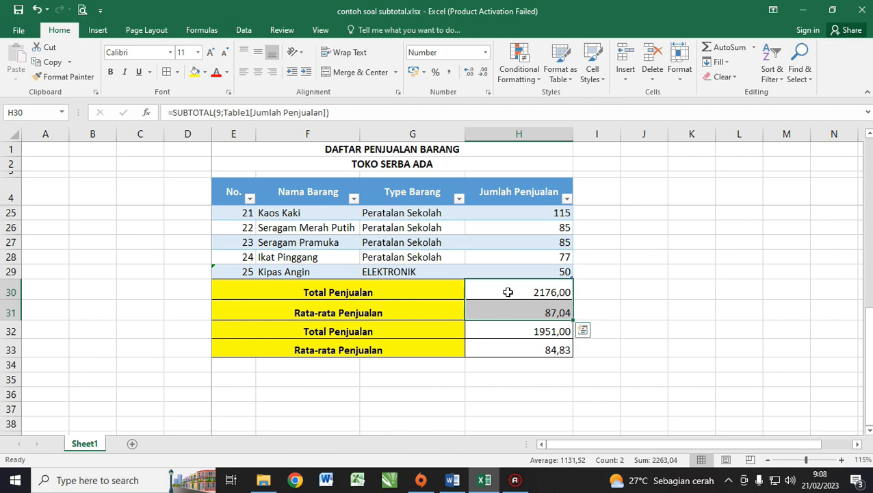
{"action": "left_click_drag", "start_coordinate": [510, 291], "coordinate": [492, 346]}
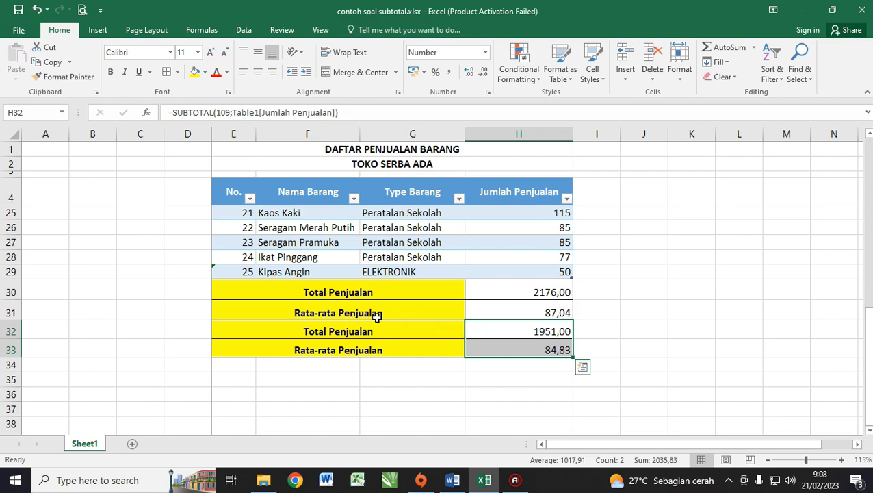
{"action": "scroll", "coordinate": [377, 315], "scroll_direction": "up", "scroll_amount": 4}
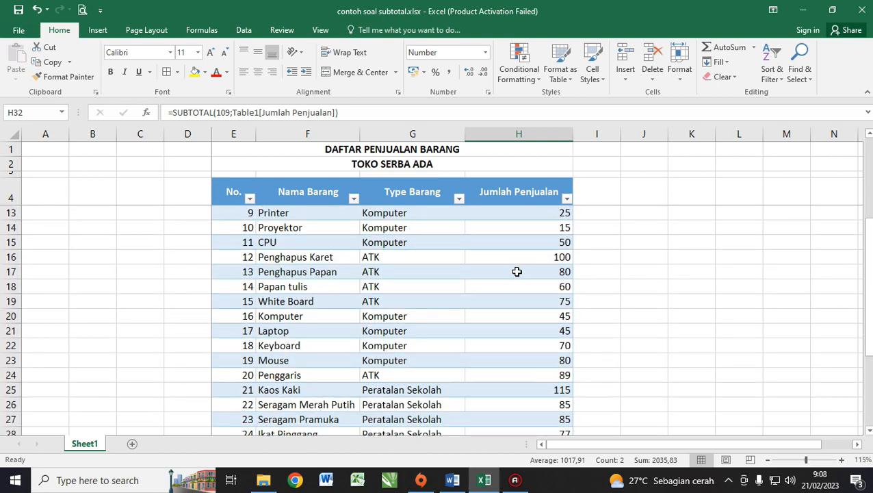
{"action": "scroll", "coordinate": [517, 271], "scroll_direction": "down", "scroll_amount": 3}
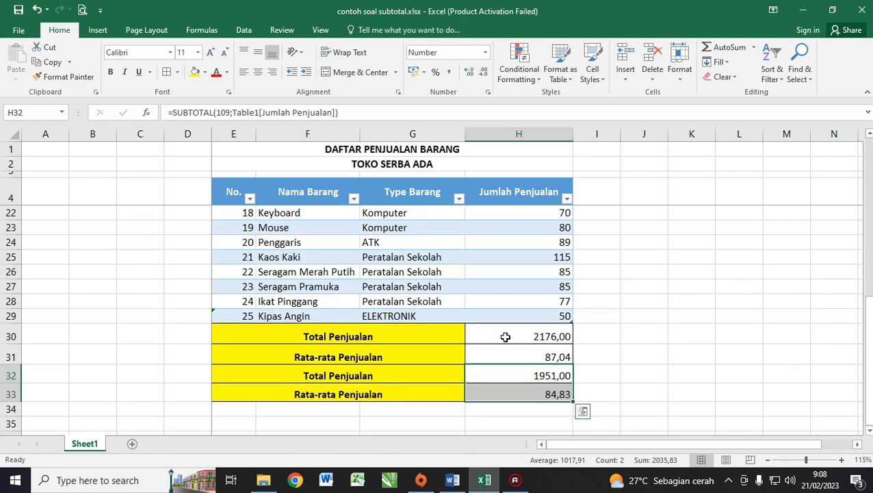
{"action": "left_click_drag", "start_coordinate": [503, 335], "coordinate": [503, 354]}
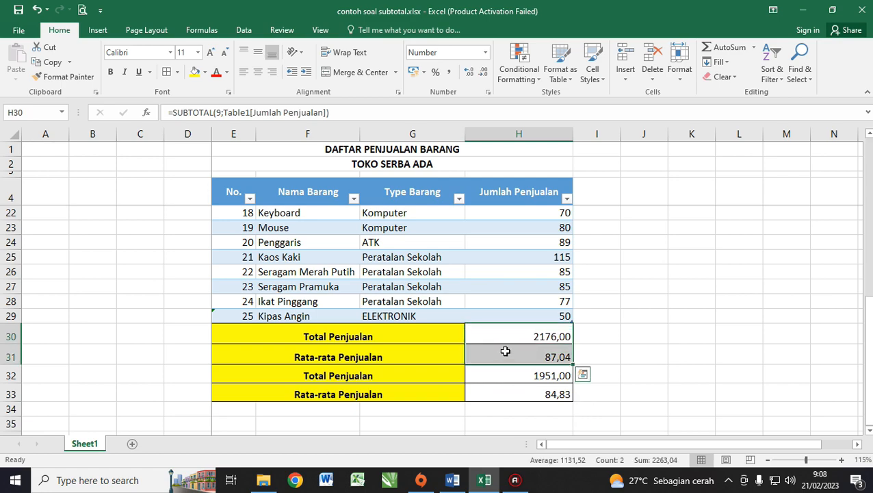
{"action": "scroll", "coordinate": [505, 351], "scroll_direction": "up", "scroll_amount": 6}
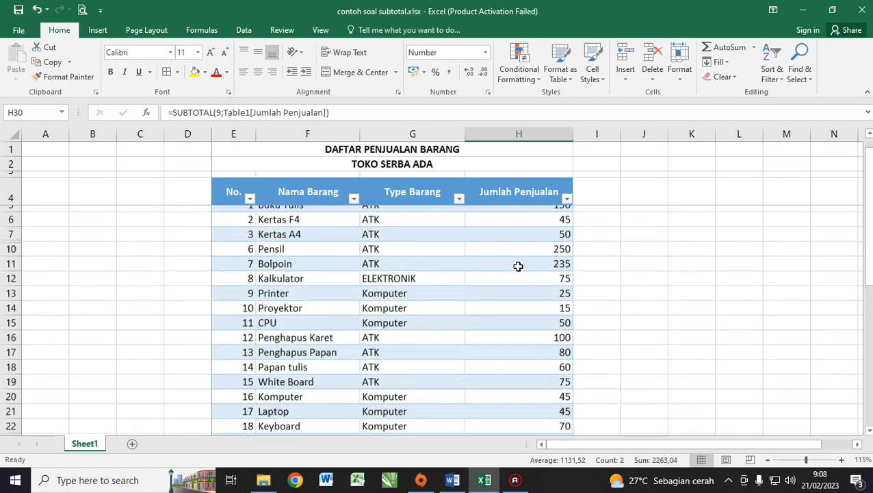
{"action": "scroll", "coordinate": [518, 266], "scroll_direction": "down", "scroll_amount": 9}
{"action": "left_click_drag", "start_coordinate": [510, 236], "coordinate": [514, 254]}
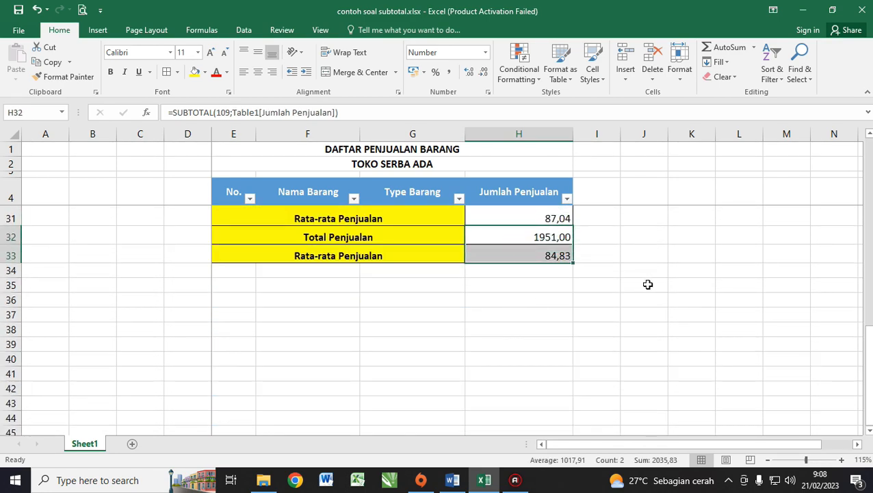
{"action": "scroll", "coordinate": [647, 282], "scroll_direction": "up", "scroll_amount": 6}
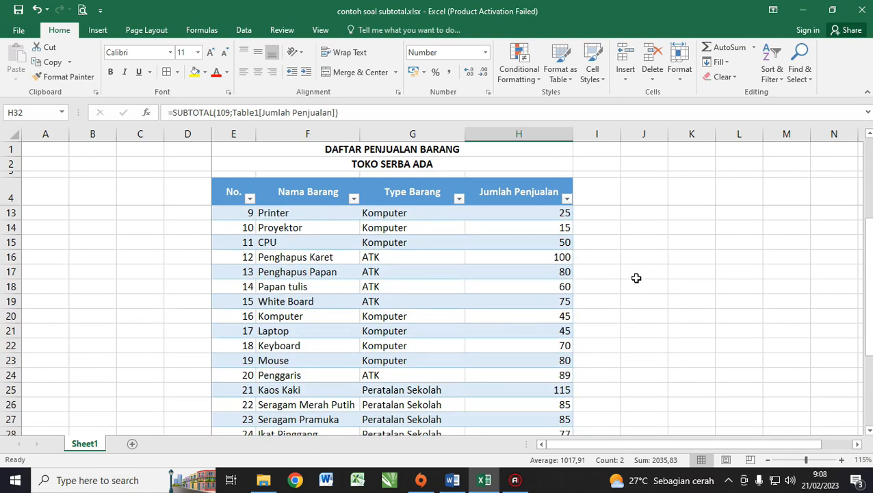
{"action": "scroll", "coordinate": [632, 277], "scroll_direction": "down", "scroll_amount": 3}
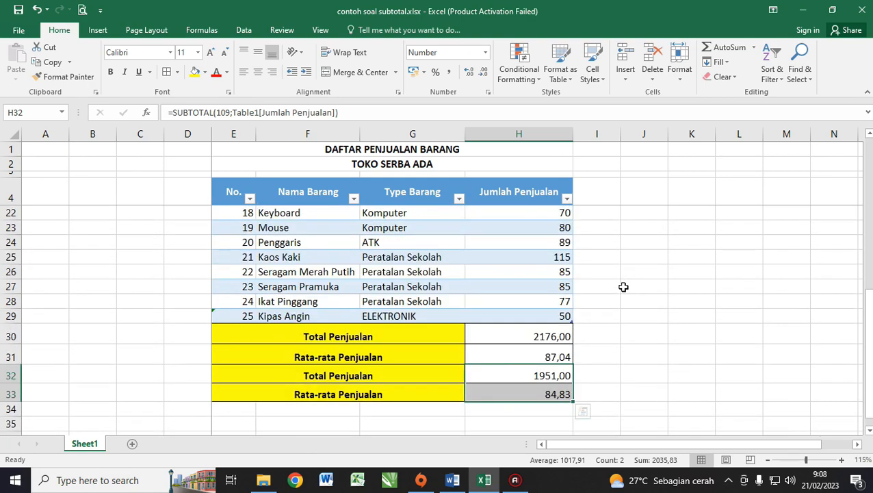